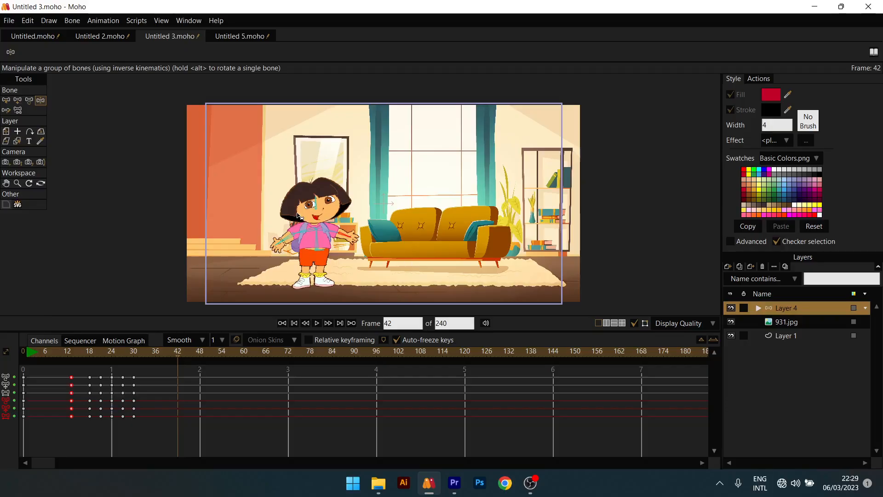
pyautogui.scroll(2, 297, 215)
pyautogui.scroll(-2, 342, 198)
pyautogui.moveTo(371, 178); pyautogui.dragTo(346, 167)
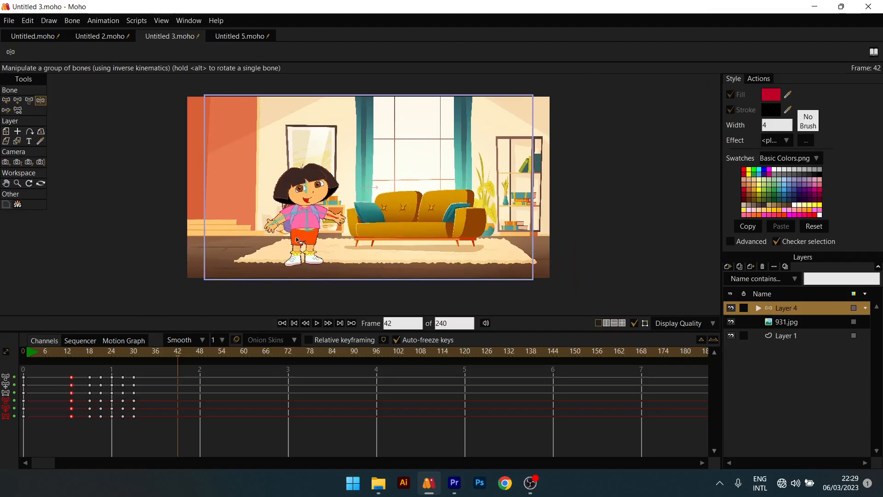
pyautogui.scroll(2, 290, 213)
pyautogui.moveTo(314, 208); pyautogui.dragTo(318, 169)
pyautogui.scroll(1, 312, 187)
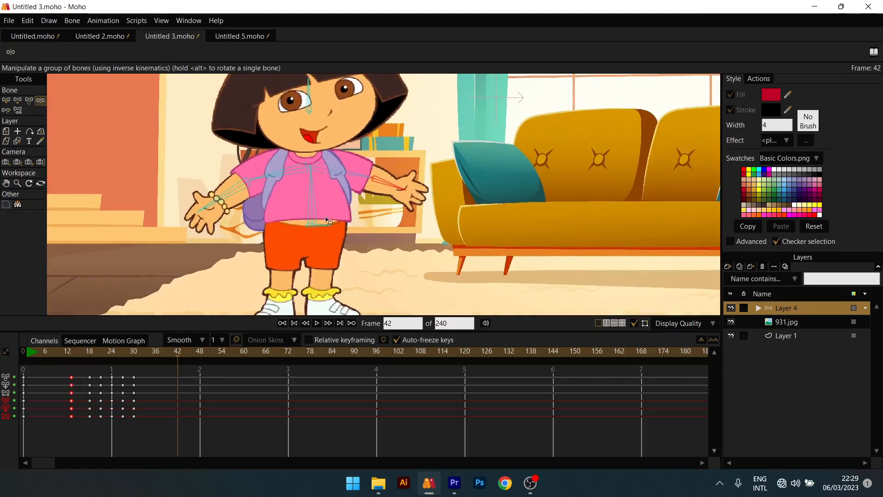
pyautogui.click(758, 307)
pyautogui.click(758, 308)
pyautogui.scroll(-2, 311, 239)
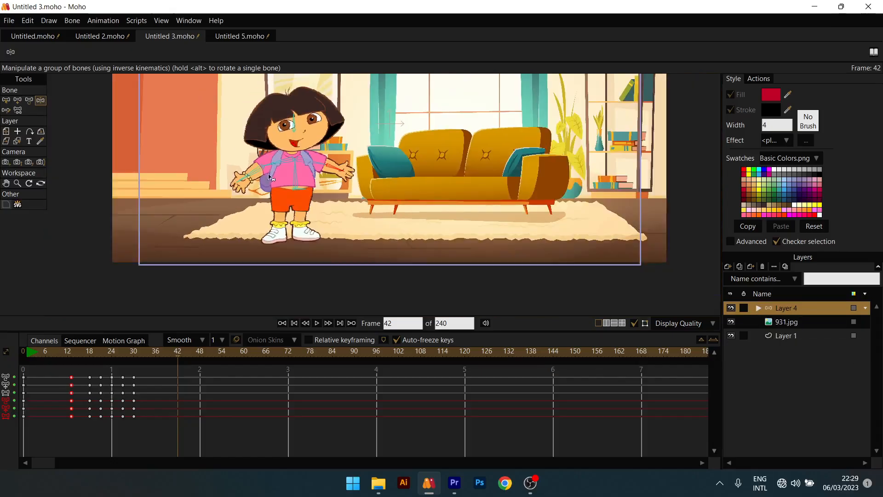
# Set the animation's end frame to 48 and play it back to preview the character's motion.
pyautogui.press('space')
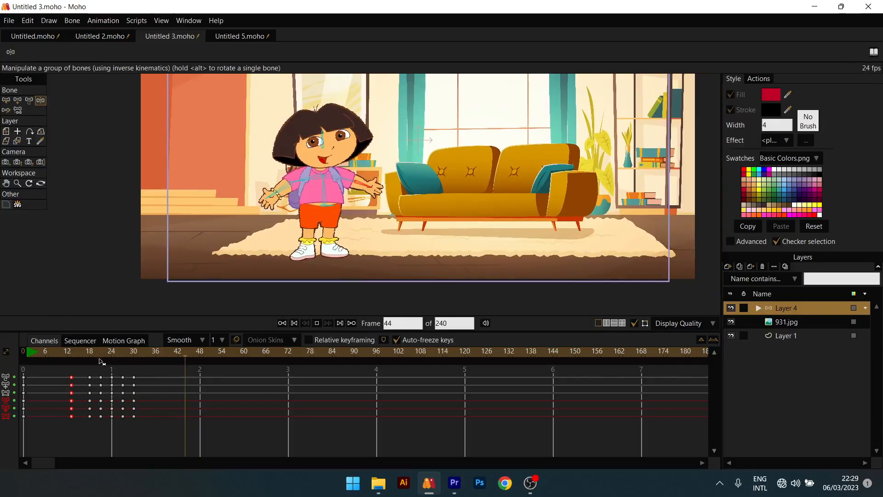
pyautogui.click(59, 351)
pyautogui.press('space')
pyautogui.keyDown('ctrl'); pyautogui.click(201, 353); pyautogui.keyUp('ctrl')
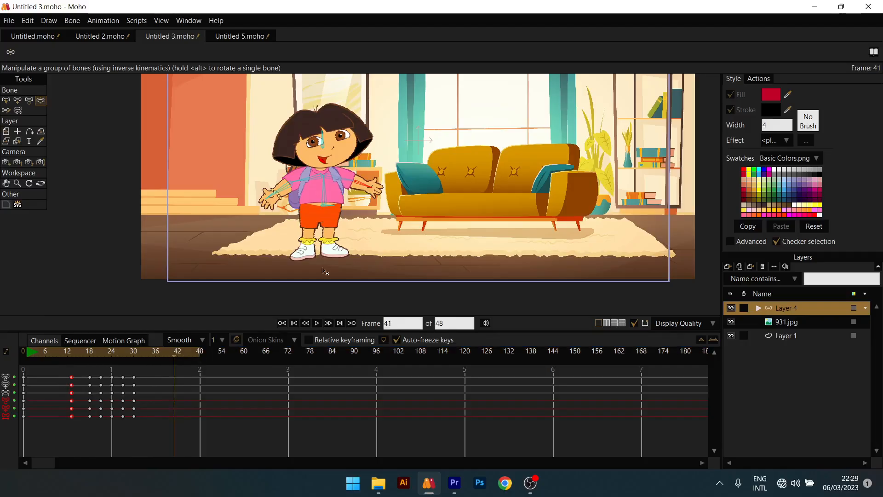
pyautogui.click(37, 352)
pyautogui.press('space')
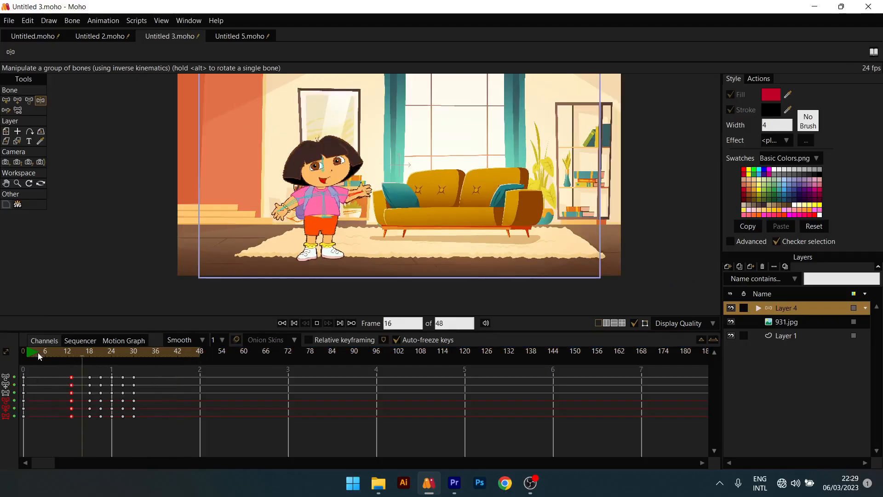
pyautogui.press('space')
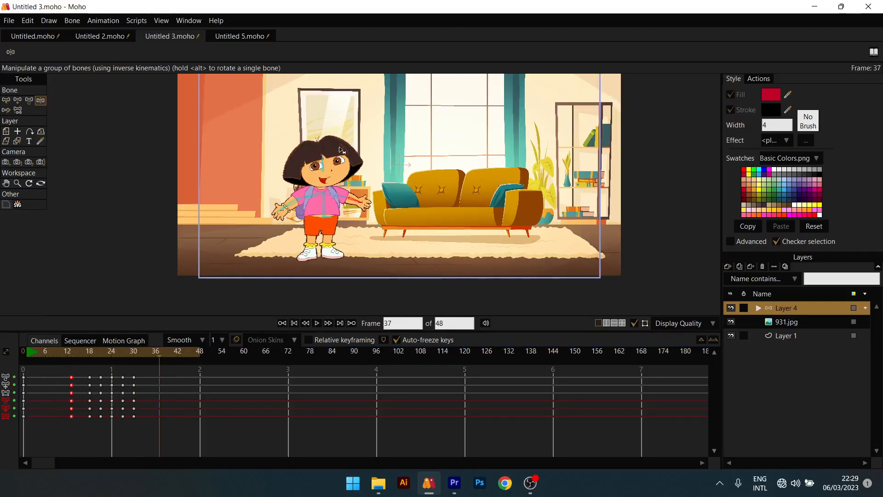
# Return to frame 0 and add a text layer above Layer 4 with the text "hello".
pyautogui.moveTo(331, 187); pyautogui.dragTo(326, 195)
pyautogui.scroll(-1, 327, 189)
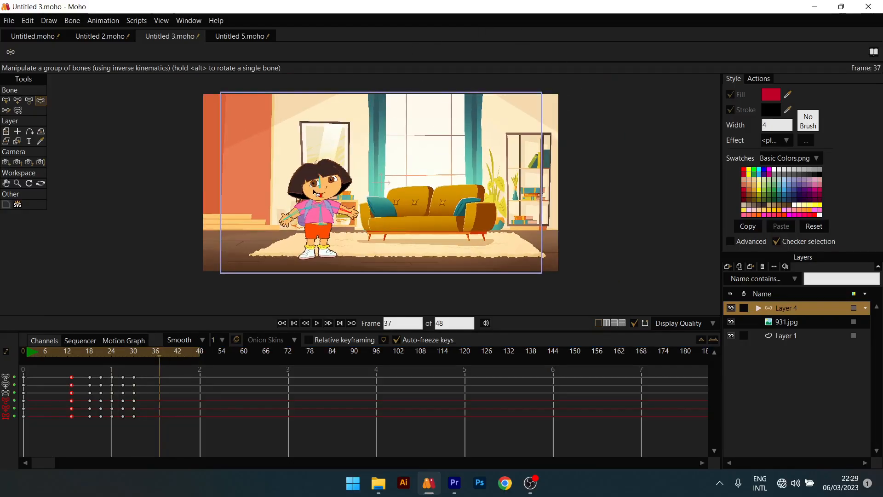
pyautogui.moveTo(131, 356); pyautogui.dragTo(4, 385)
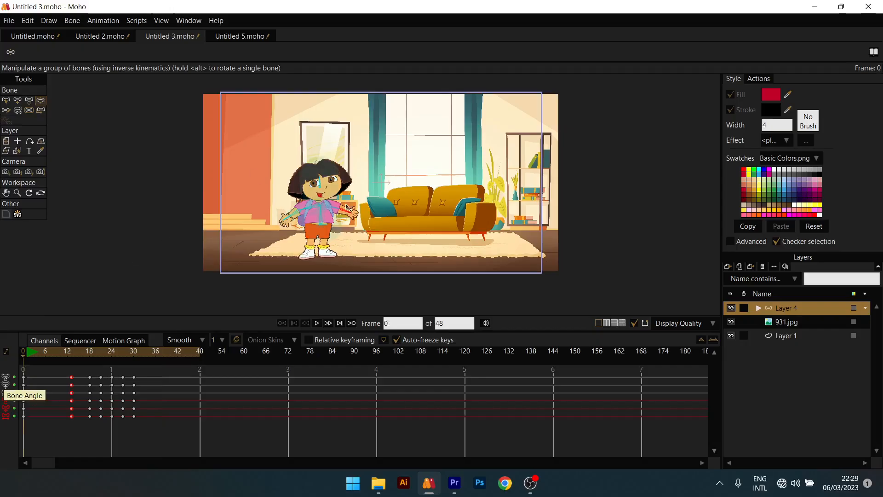
pyautogui.scroll(3, 319, 197)
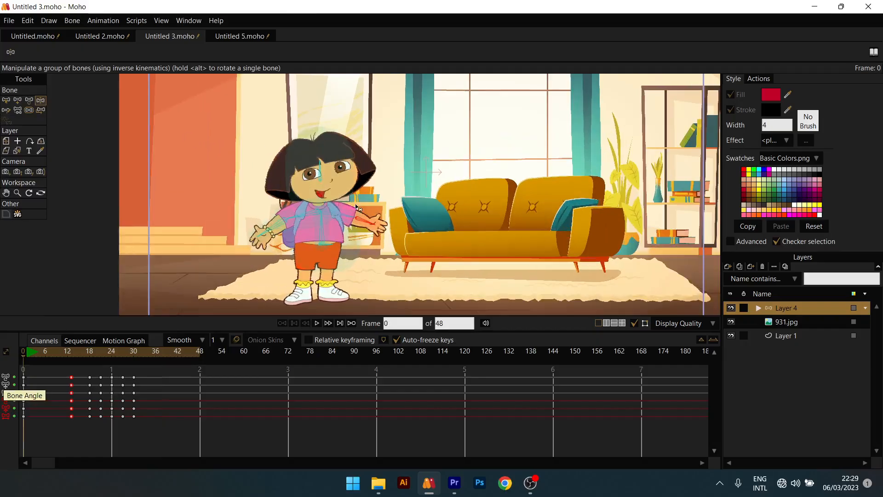
pyautogui.click(728, 266)
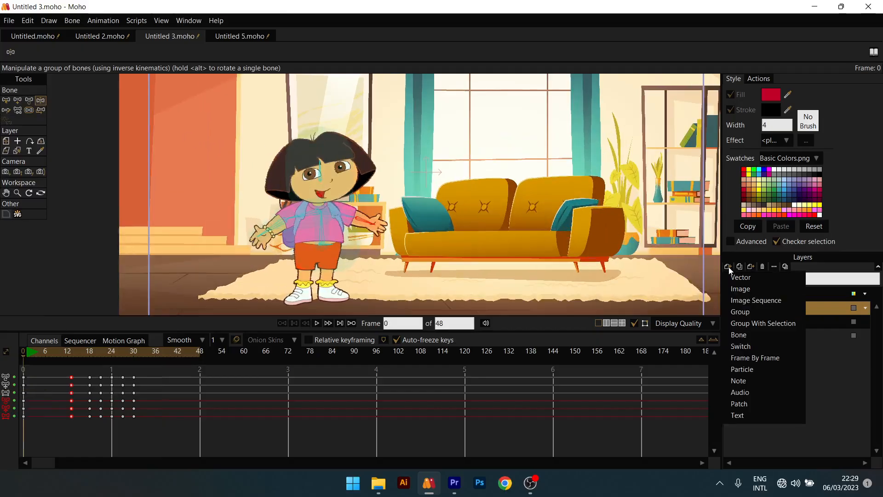
pyautogui.click(817, 370)
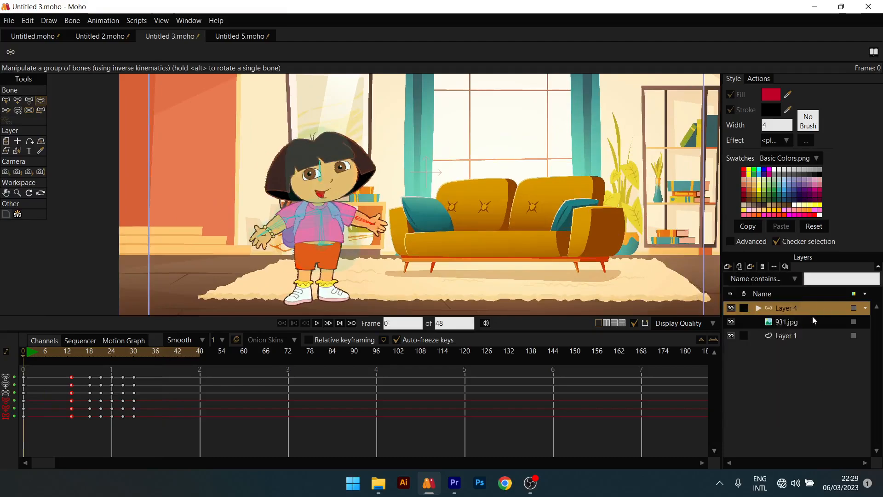
pyautogui.click(727, 267)
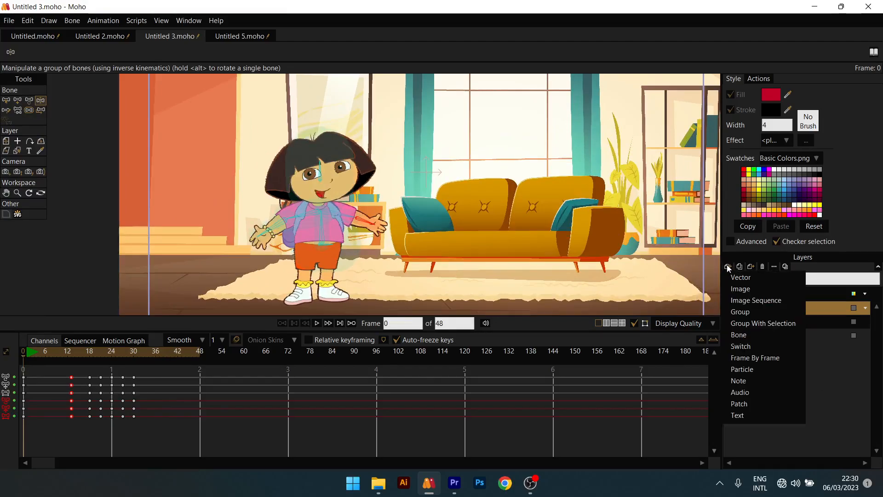
pyautogui.click(857, 371)
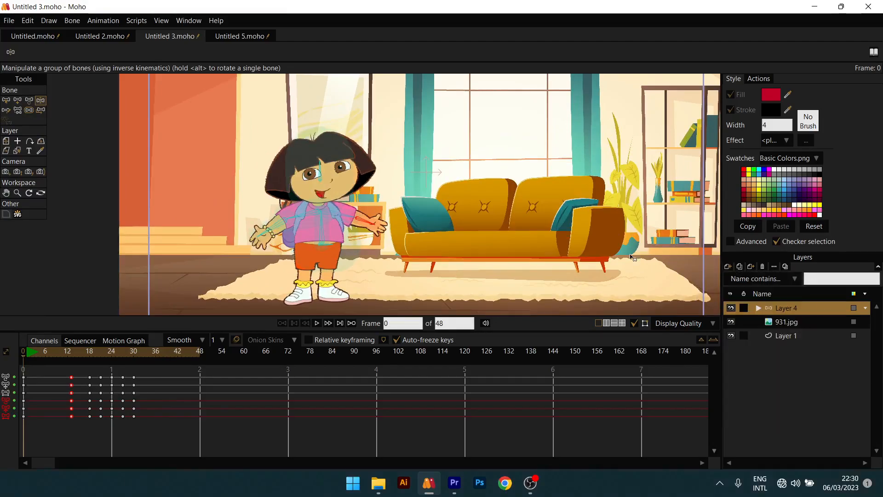
pyautogui.click(727, 267)
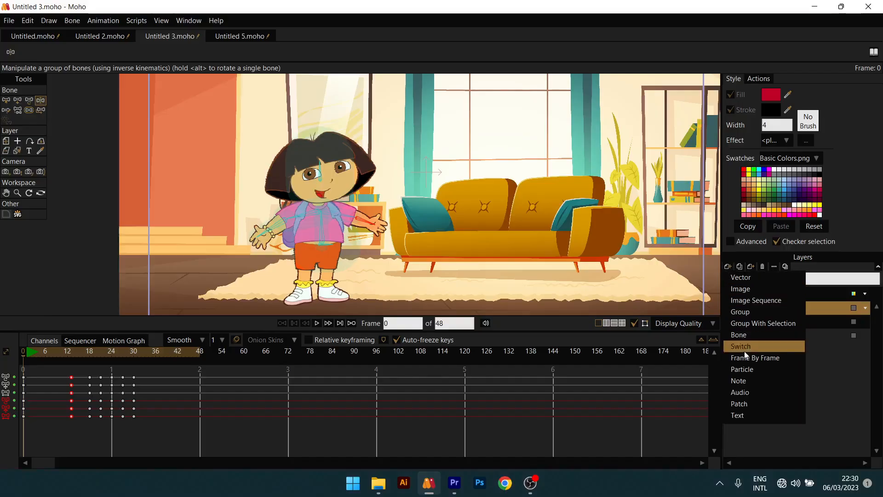
pyautogui.click(741, 414)
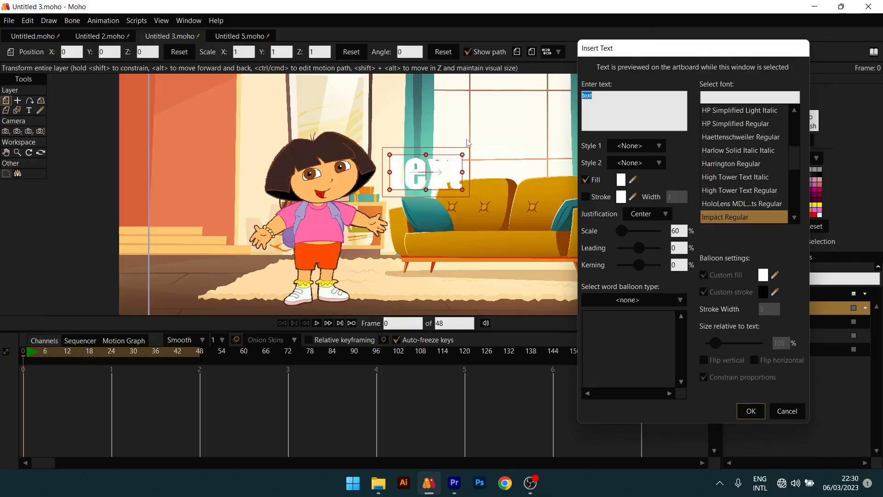
pyautogui.write('hello')
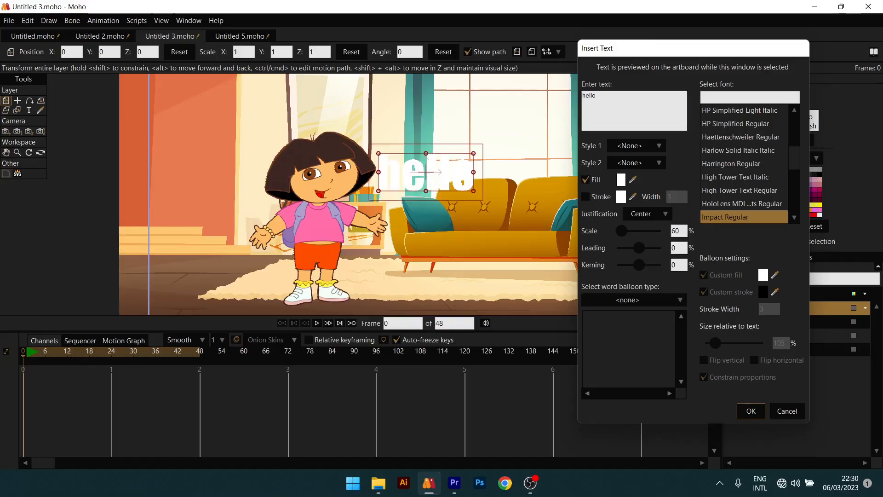
# Set the text's fill color to black (000000).
pyautogui.scroll(2, 448, 180)
pyautogui.click(619, 180)
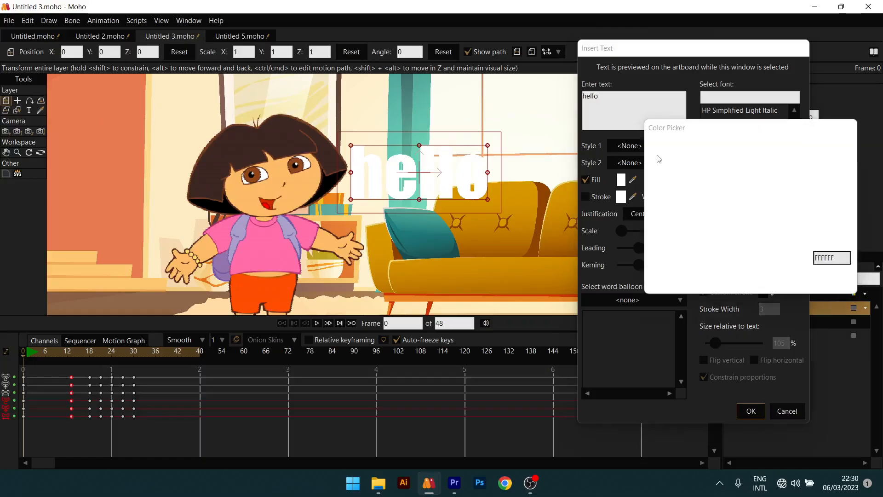
pyautogui.moveTo(672, 158)
pyautogui.mouseDown()
pyautogui.moveTo(662, 211)
pyautogui.moveTo(617, 278)
pyautogui.mouseUp()
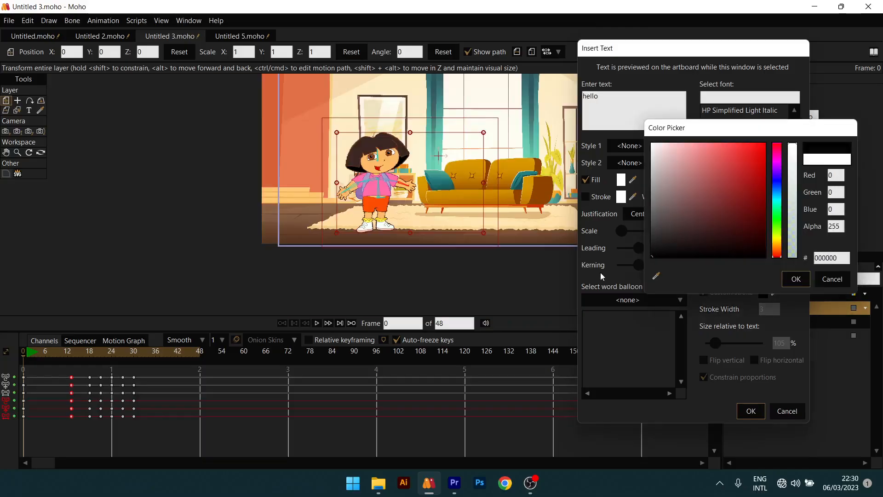
pyautogui.click(801, 281)
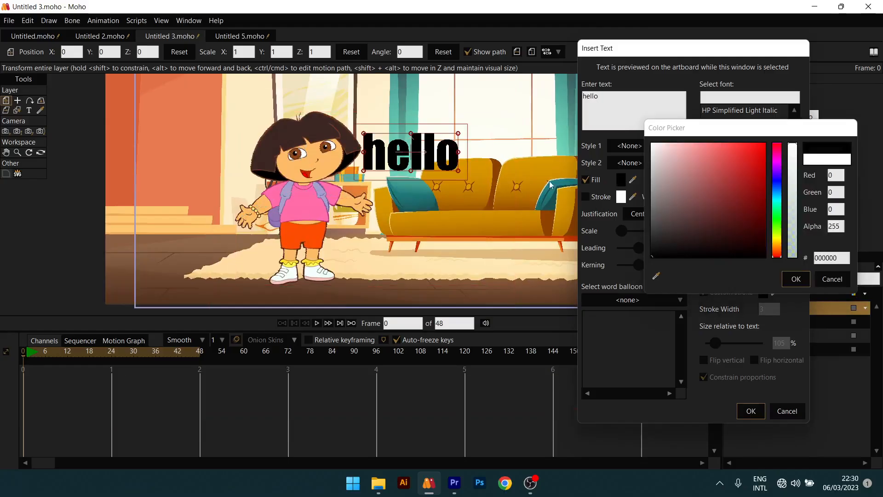
# Set the text's font to Comic Sans MS Regular and its scale to 36%.
pyautogui.click(750, 97)
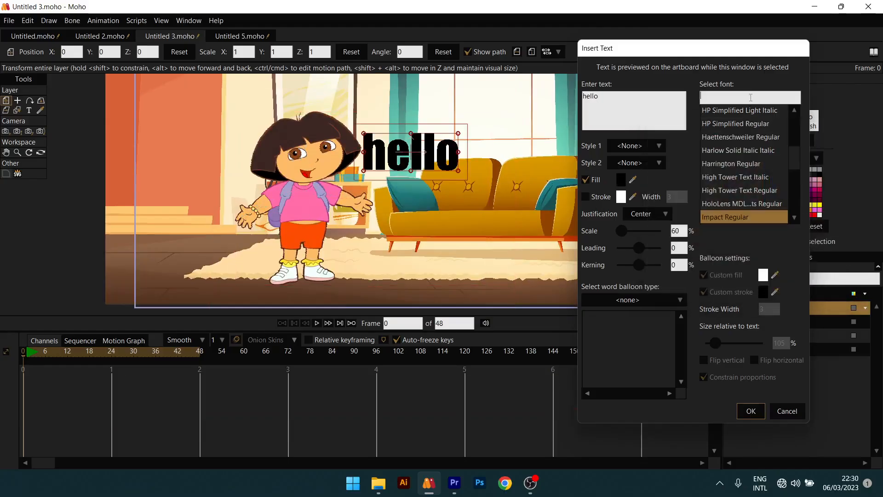
pyautogui.write('comic')
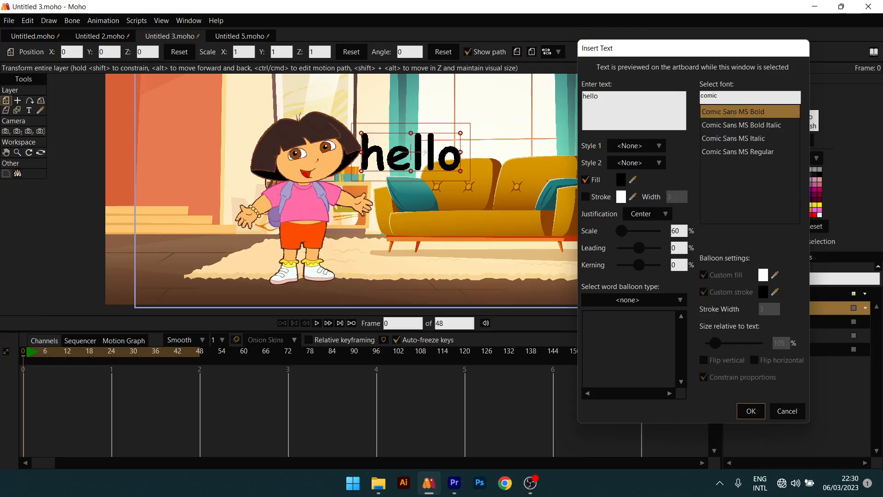
pyautogui.click(740, 154)
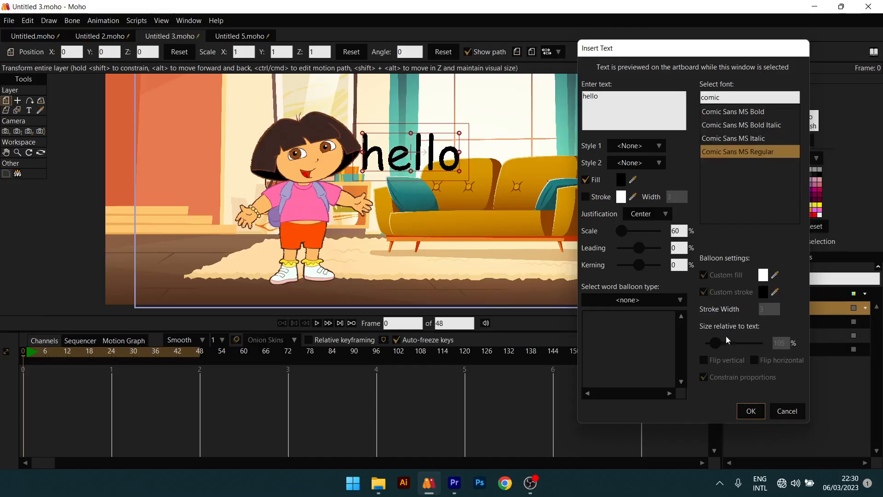
pyautogui.moveTo(623, 229); pyautogui.dragTo(618, 230)
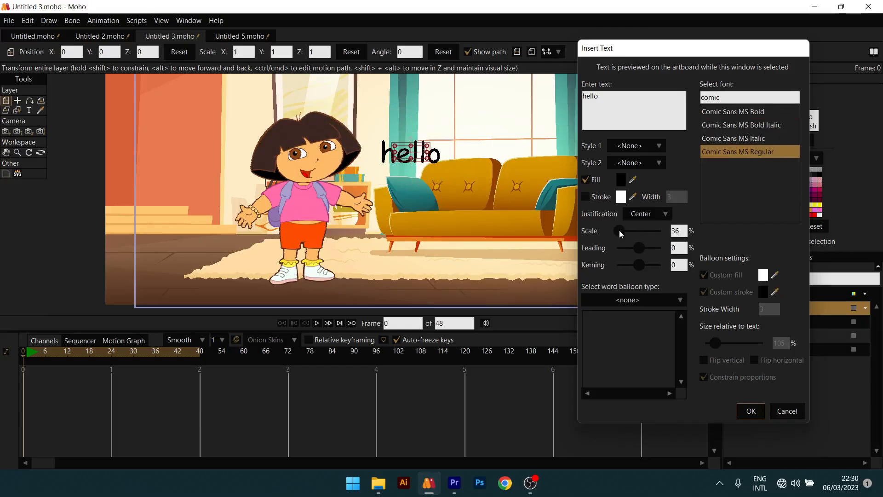
pyautogui.scroll(4, 409, 164)
pyautogui.scroll(-1, 406, 170)
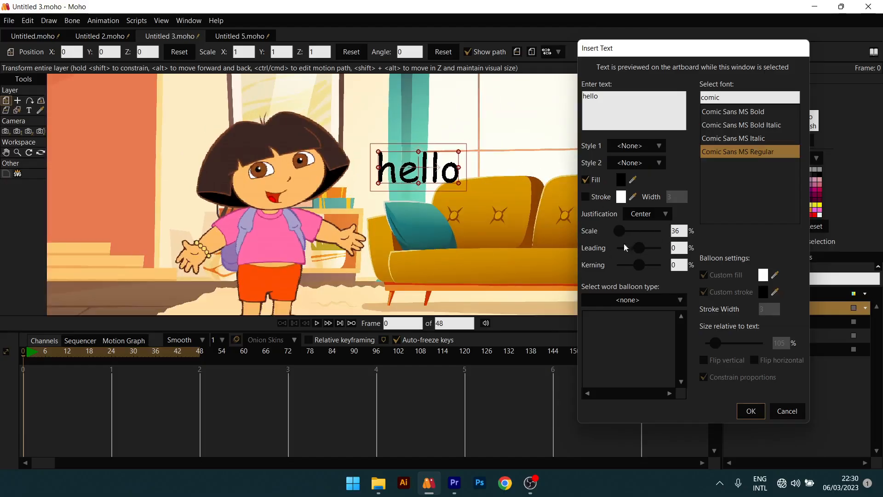
# Set the leading to 16% and add a second line of text reading "there!!".
pyautogui.moveTo(641, 245); pyautogui.dragTo(639, 247)
pyautogui.click(601, 95)
pyautogui.click(602, 93)
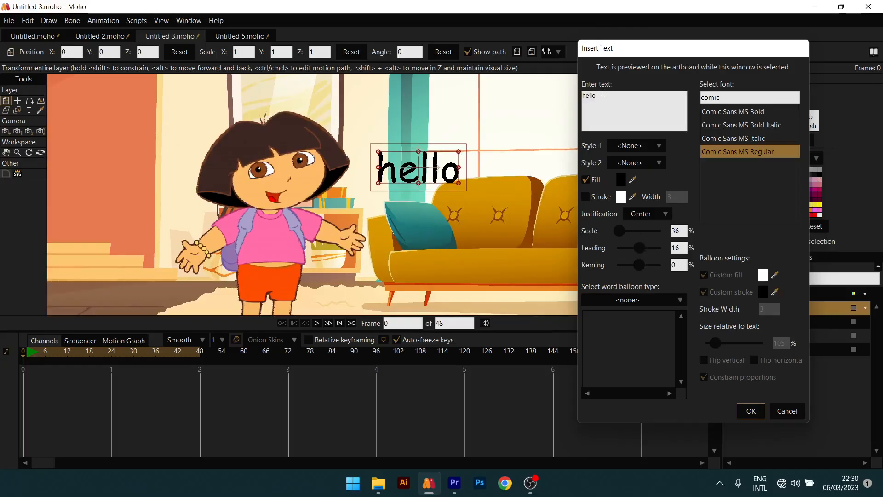
pyautogui.press('Return')
pyautogui.write('there')
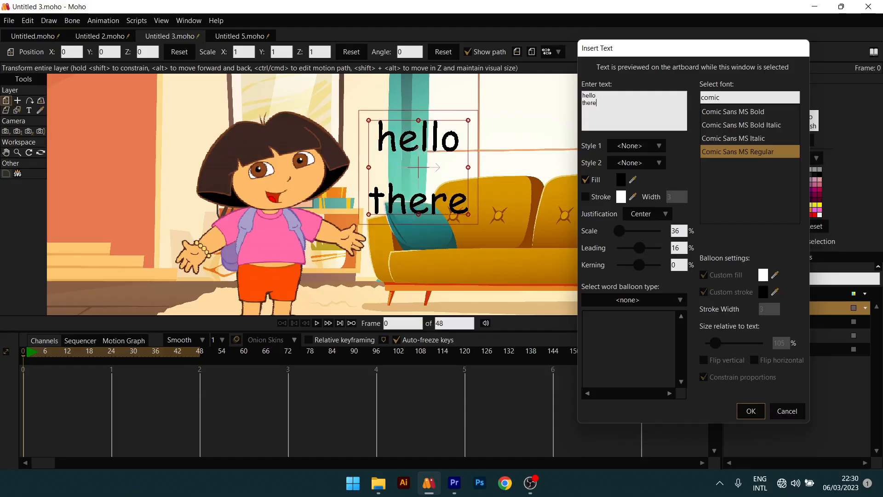
pyautogui.write('!!')
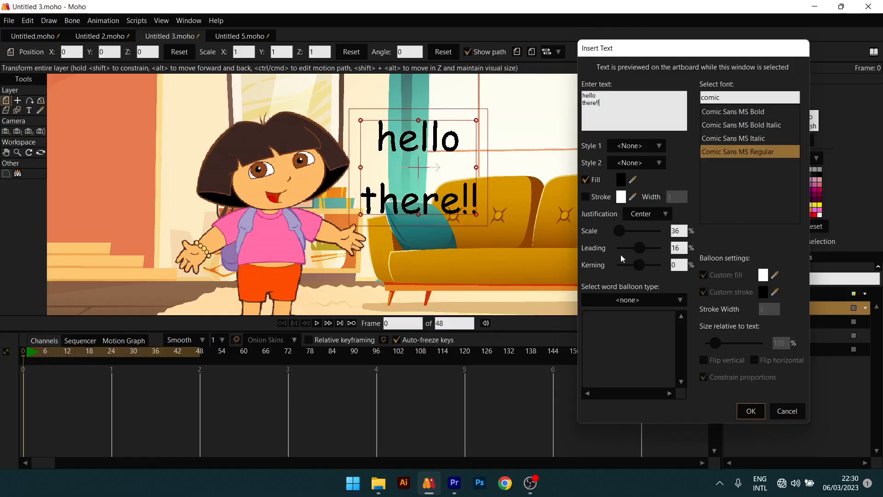
# Set leading to -26% and kerning to 19%, and reduce the text to a single line "hello!", accepting the text layer.
pyautogui.moveTo(639, 247)
pyautogui.mouseDown()
pyautogui.moveTo(649, 266)
pyautogui.moveTo(641, 264)
pyautogui.mouseUp()
pyautogui.moveTo(609, 101); pyautogui.dragTo(575, 102)
pyautogui.press('BackSpace')
pyautogui.press('BackSpace')
pyautogui.write('!@')
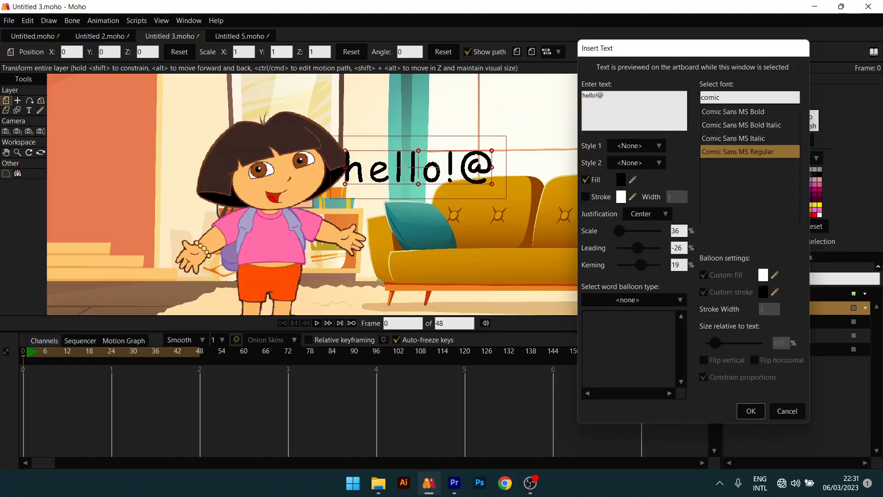
pyautogui.press('BackSpace')
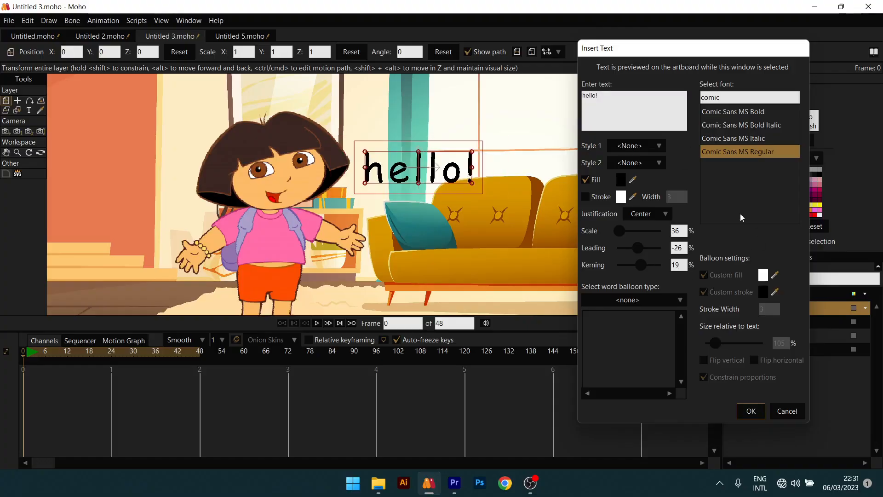
pyautogui.scroll(1, 467, 180)
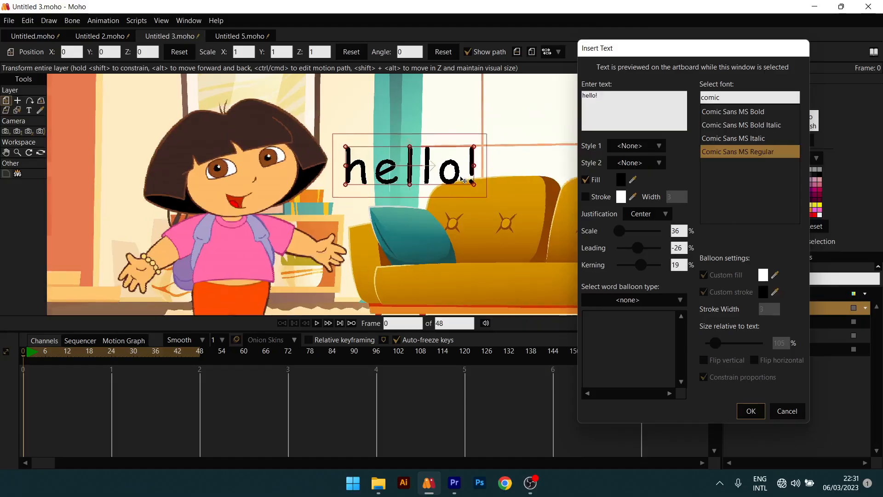
pyautogui.scroll(-1, 466, 179)
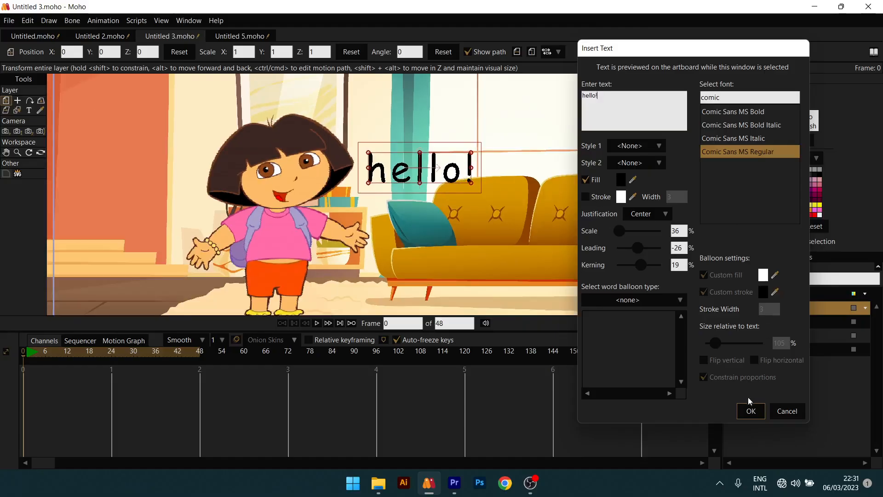
pyautogui.click(752, 414)
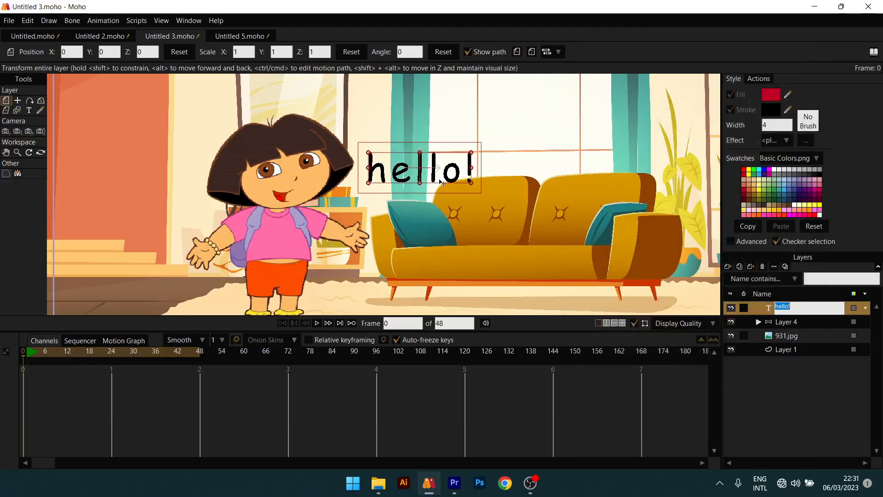
# Open the settings of the "hello!" text layer and apply the CK_Boom_Balloon word balloon.
pyautogui.click(754, 308)
pyautogui.doubleClick(790, 308)
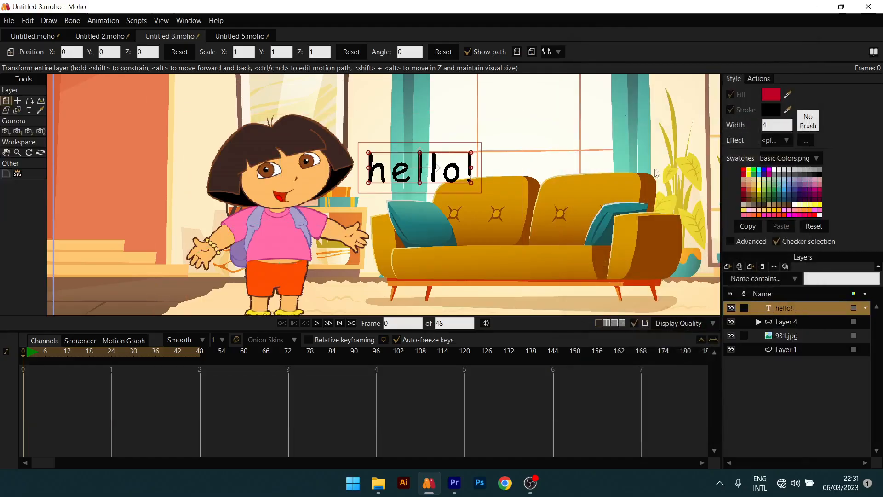
pyautogui.moveTo(625, 39); pyautogui.dragTo(671, 23)
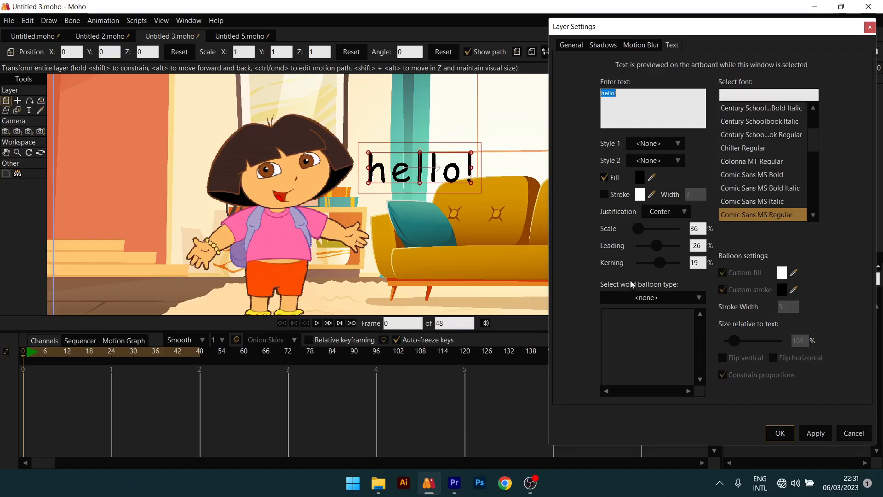
pyautogui.click(674, 297)
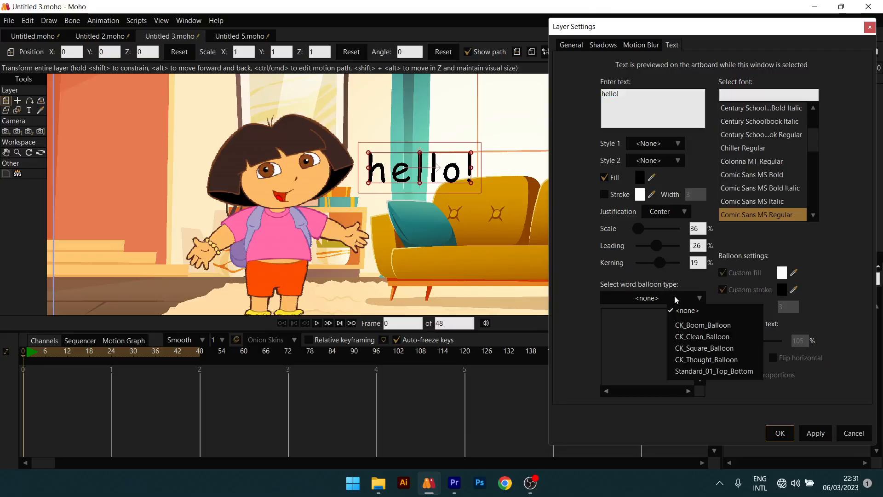
pyautogui.click(716, 325)
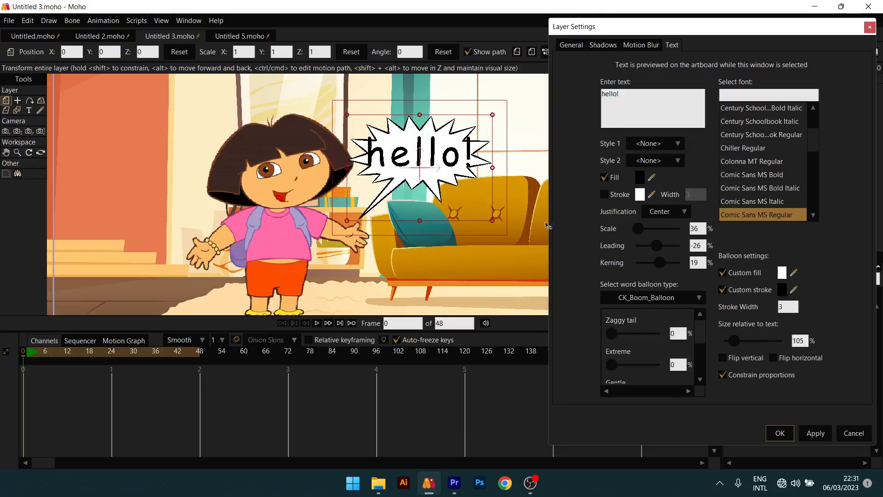
# Try the CK_Clean_Balloon, CK_Square_Balloon, CK_Thought_Balloon and Standard_01_Top_Bottom word balloons on the "hello!" text, returning to CK_Square_Balloon.
pyautogui.click(688, 300)
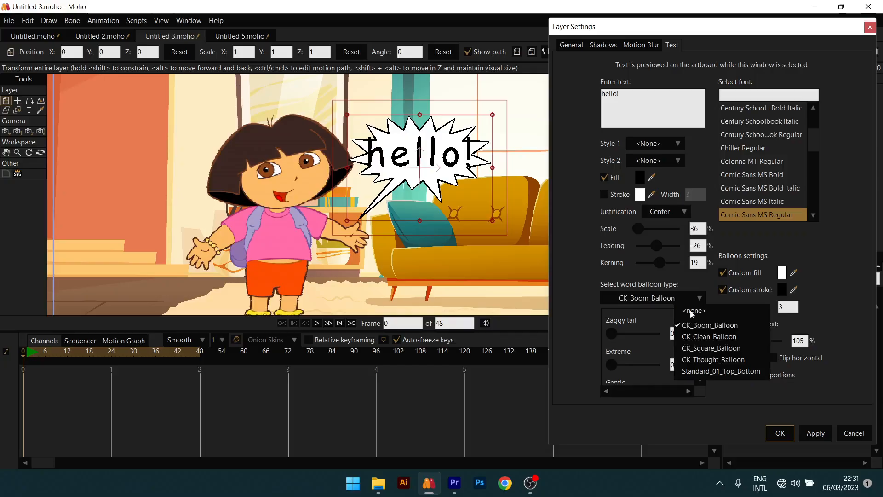
pyautogui.click(699, 338)
pyautogui.click(637, 297)
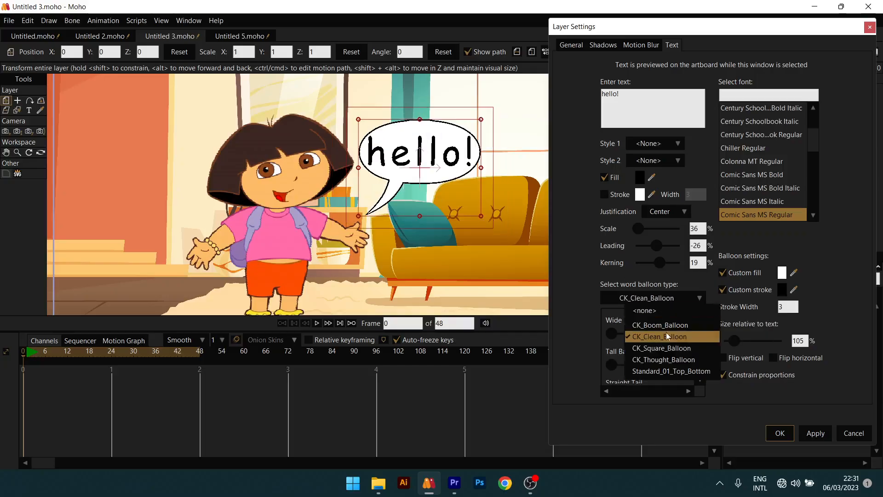
pyautogui.click(671, 349)
pyautogui.click(616, 299)
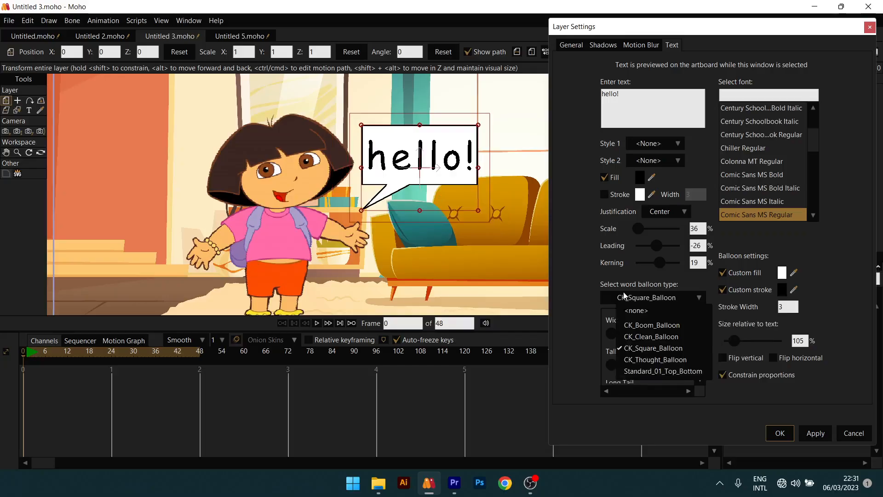
pyautogui.click(659, 364)
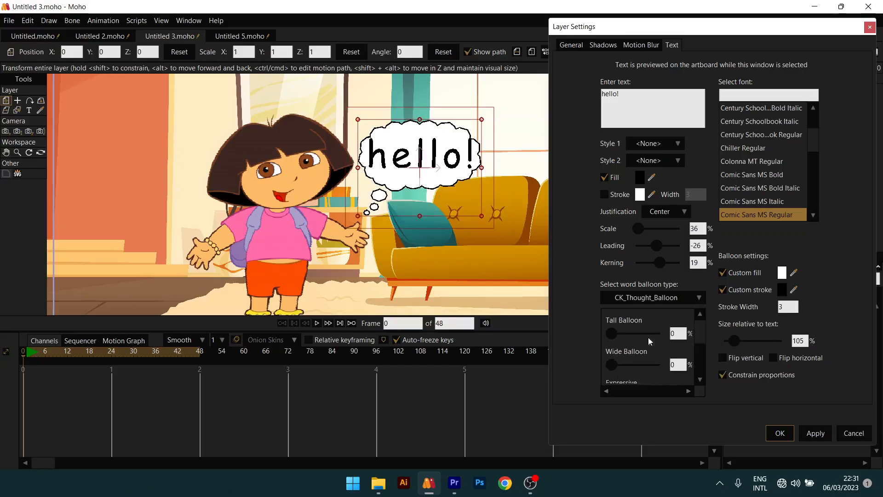
pyautogui.click(645, 303)
pyautogui.click(658, 372)
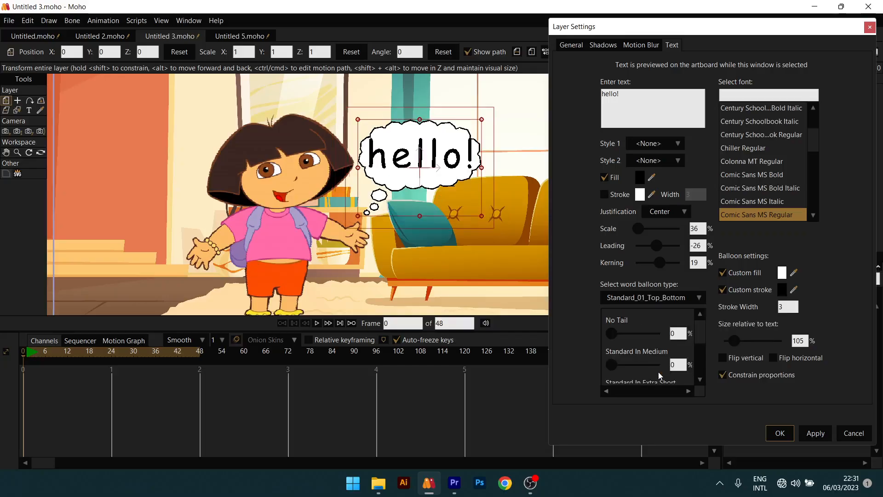
pyautogui.click(649, 298)
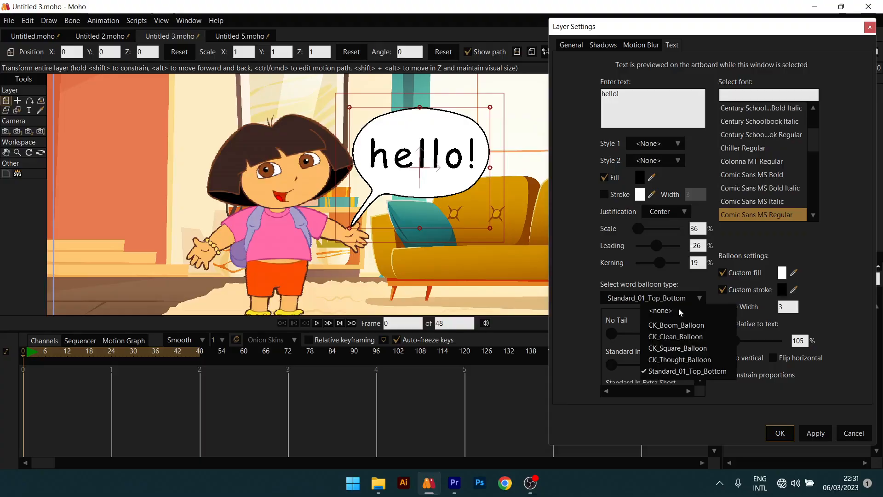
pyautogui.click(675, 348)
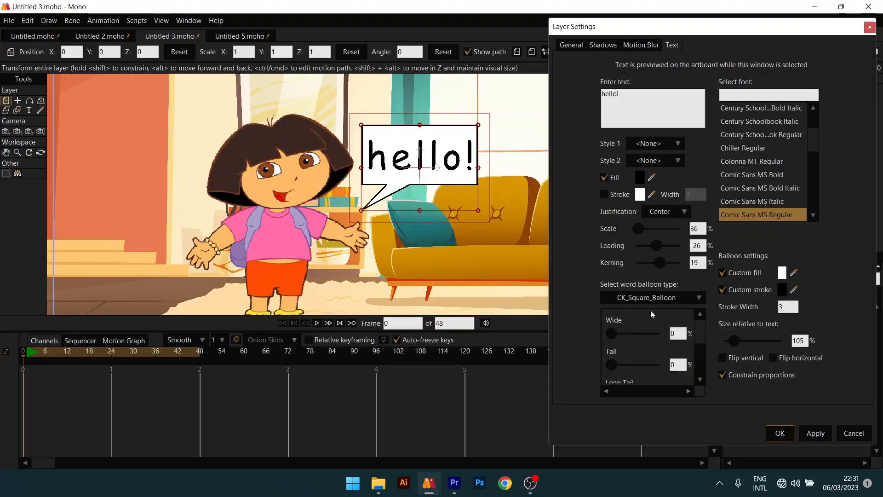
# Set the word balloon type to CK_Clean_Balloon and its Tall Balloon value to 2%.
pyautogui.click(644, 297)
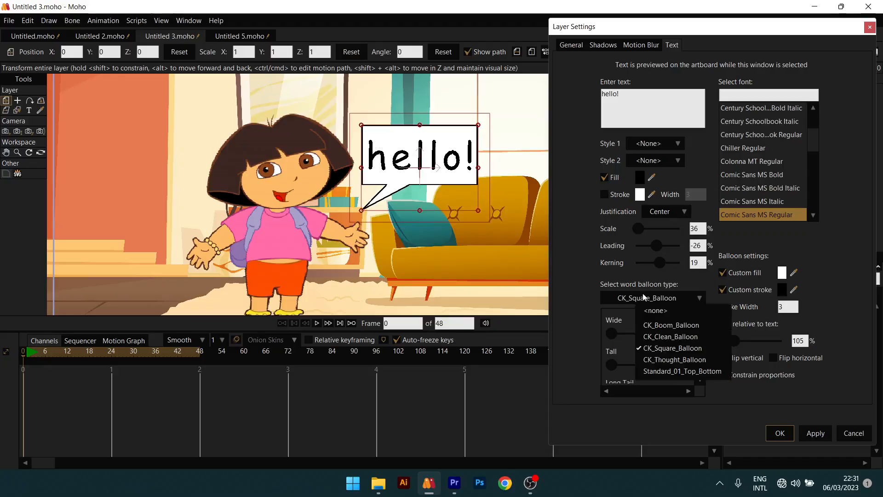
pyautogui.click(664, 335)
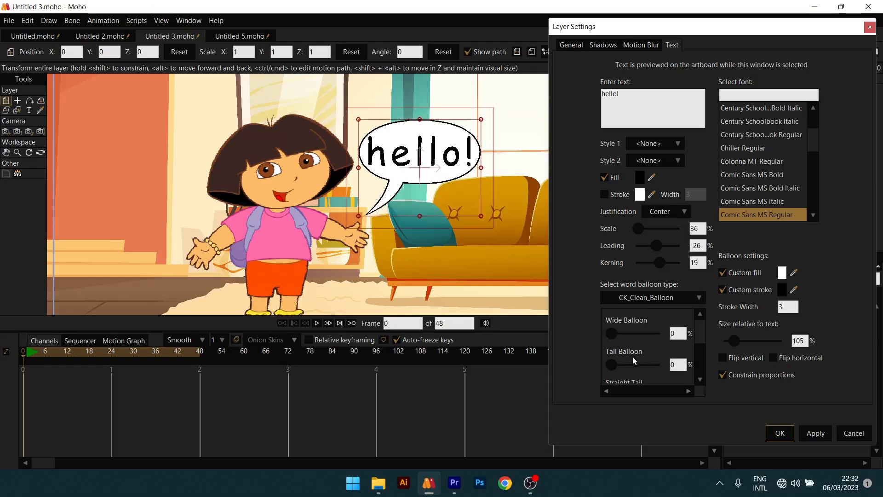
pyautogui.moveTo(618, 367); pyautogui.dragTo(616, 364)
pyautogui.scroll(-2, 626, 356)
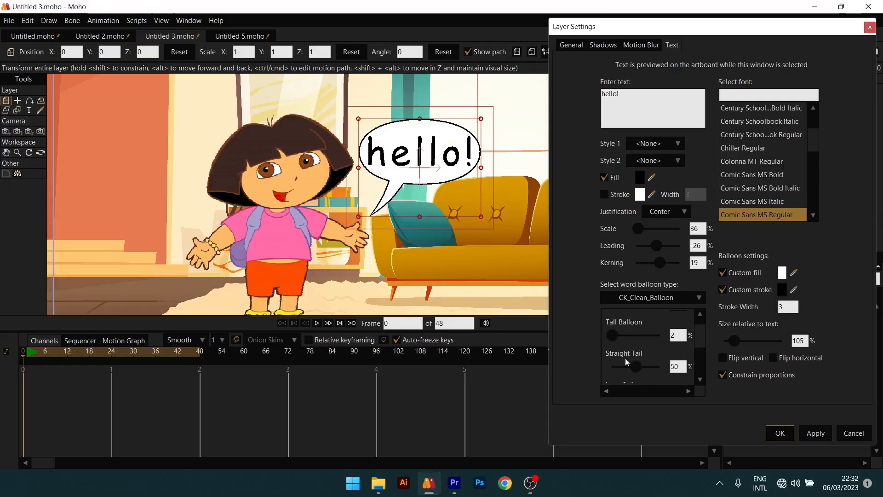
pyautogui.scroll(-3, 622, 343)
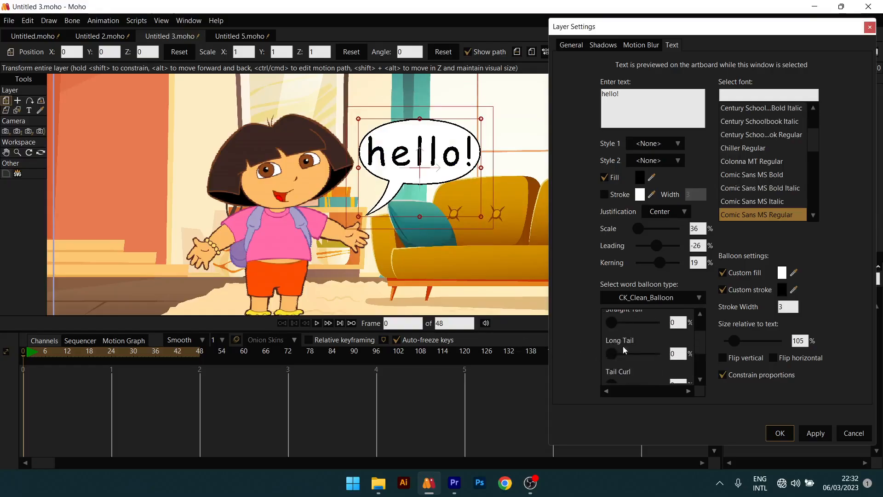
# Set the balloon's Straight Tail to 0% and increase its Long Tail so the tail reaches the character's hand.
pyautogui.moveTo(612, 318); pyautogui.dragTo(599, 323)
pyautogui.moveTo(611, 354)
pyautogui.mouseDown()
pyautogui.moveTo(696, 358)
pyautogui.moveTo(587, 358)
pyautogui.moveTo(630, 344)
pyautogui.moveTo(674, 350)
pyautogui.moveTo(606, 344)
pyautogui.mouseUp()
pyautogui.scroll(-2, 645, 354)
pyautogui.scroll(-1, 636, 355)
pyautogui.scroll(-1, 636, 357)
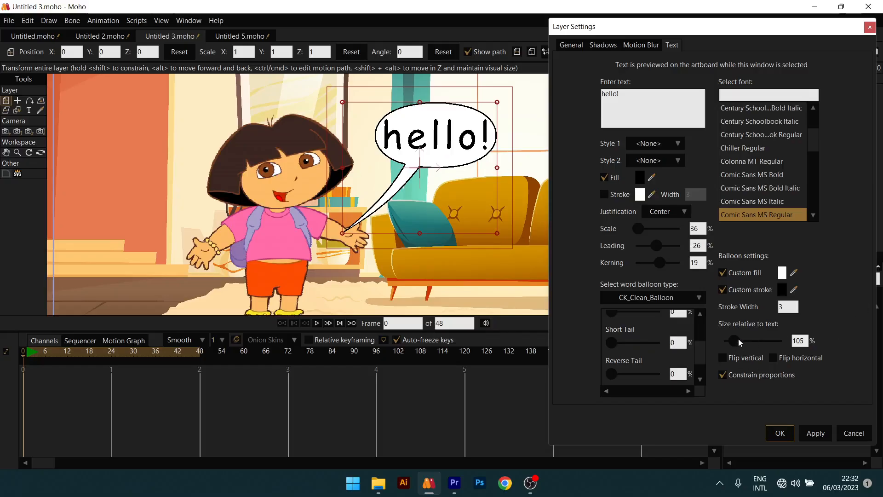
# Set the balloon's size relative to the text to 120% and accept the layer settings.
pyautogui.moveTo(736, 337)
pyautogui.mouseDown()
pyautogui.moveTo(747, 338)
pyautogui.moveTo(736, 338)
pyautogui.mouseUp()
pyautogui.scroll(1, 441, 162)
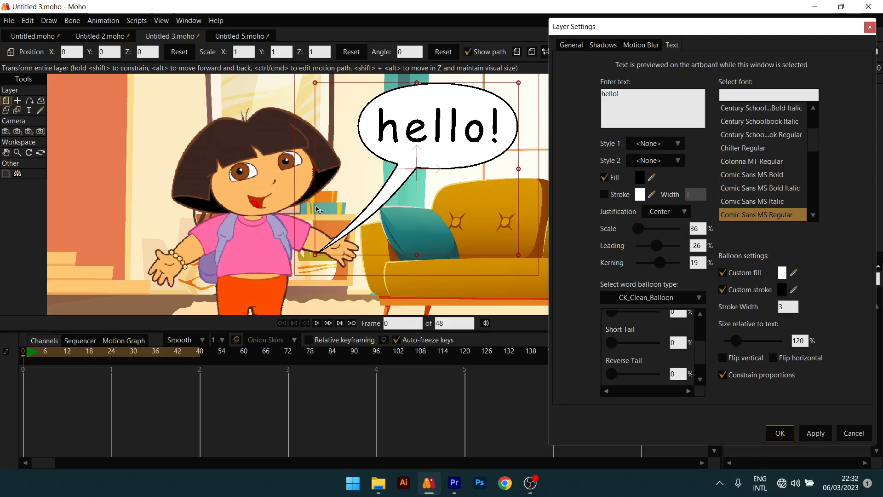
pyautogui.scroll(-5, 378, 222)
pyautogui.scroll(3, 378, 222)
pyautogui.click(718, 339)
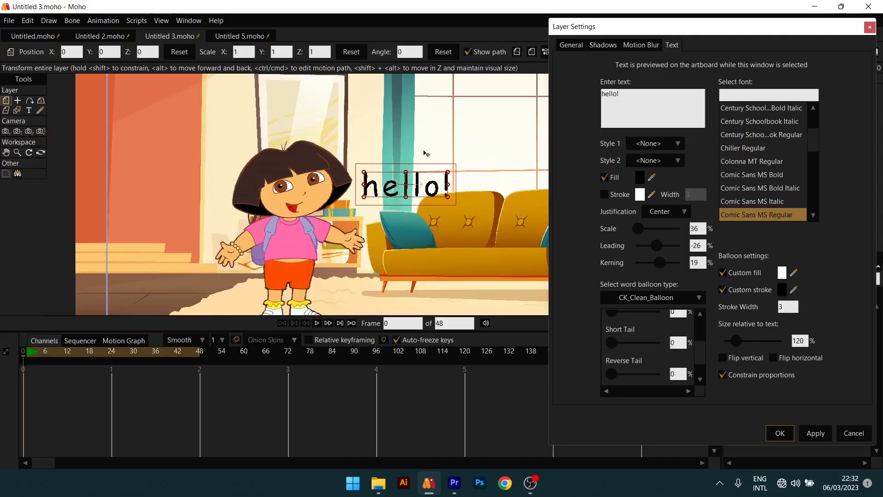
pyautogui.click(781, 434)
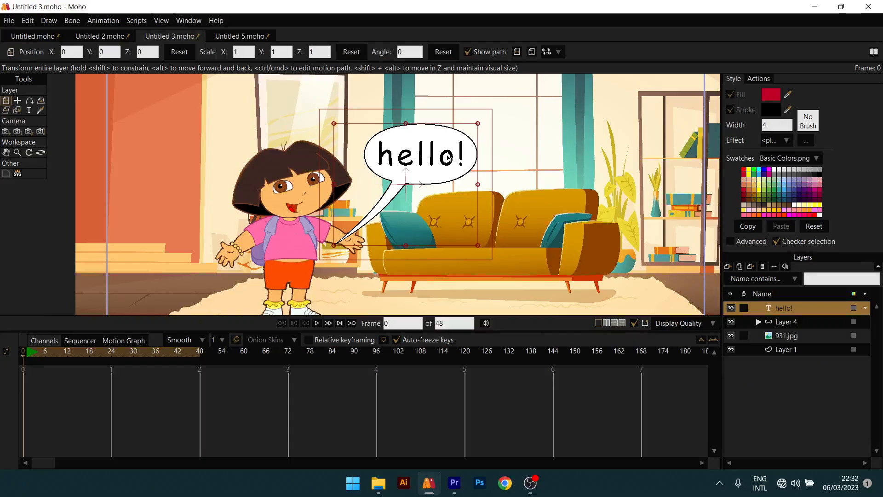
# Move the "hello!" balloon to about X 0.0921, Y 0.4456 so its tail points at the character's head.
pyautogui.scroll(-5, 448, 157)
pyautogui.scroll(4, 477, 133)
pyautogui.moveTo(448, 158); pyautogui.dragTo(473, 104)
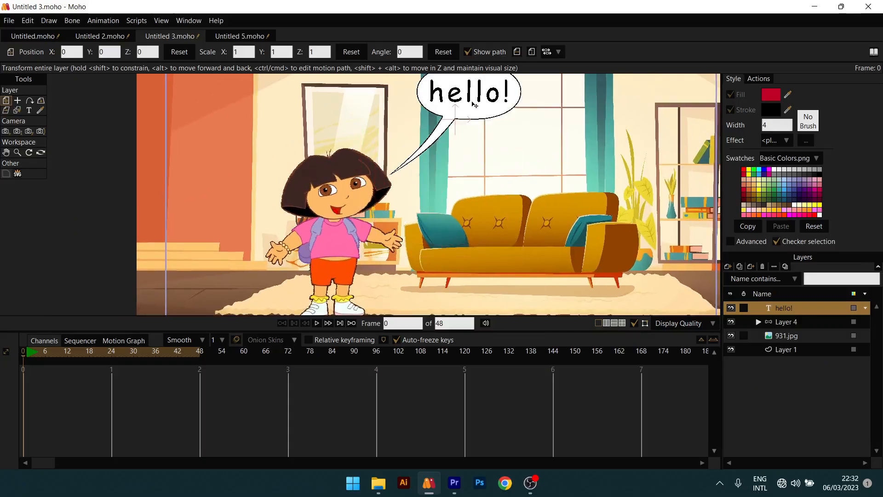
# Play the animation to check the "hello!" balloon with the waving character, stopping at frame 37.
pyautogui.click(32, 352)
pyautogui.press('space')
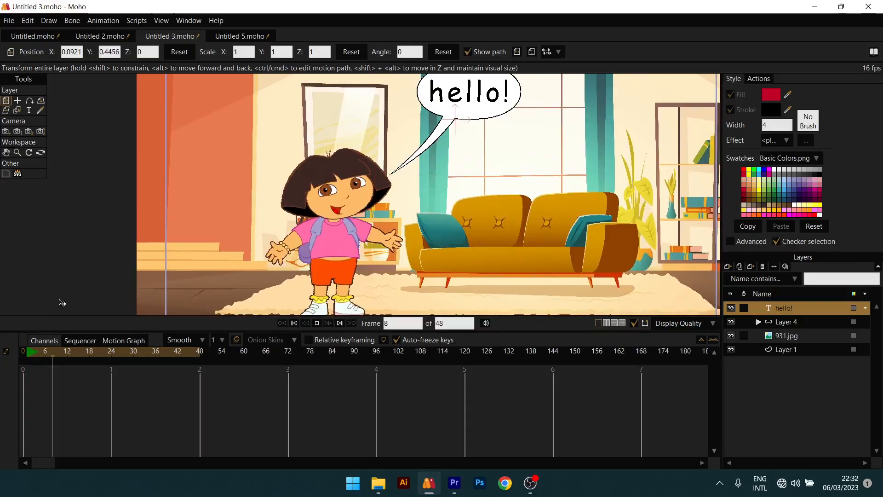
pyautogui.scroll(-3, 199, 232)
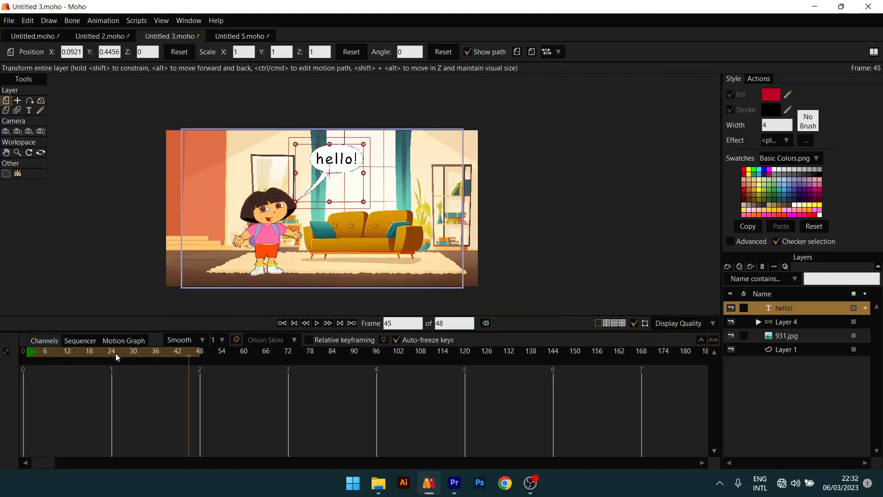
pyautogui.press('space')
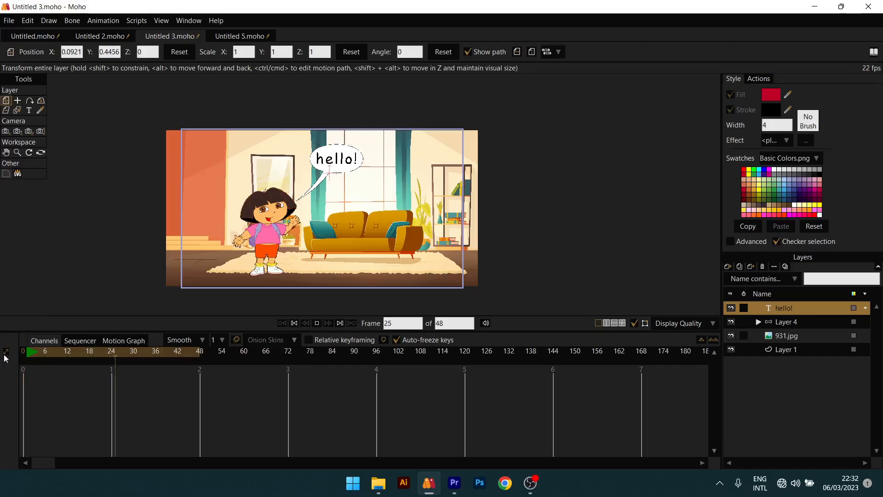
pyautogui.press('space')
pyautogui.scroll(2, 313, 235)
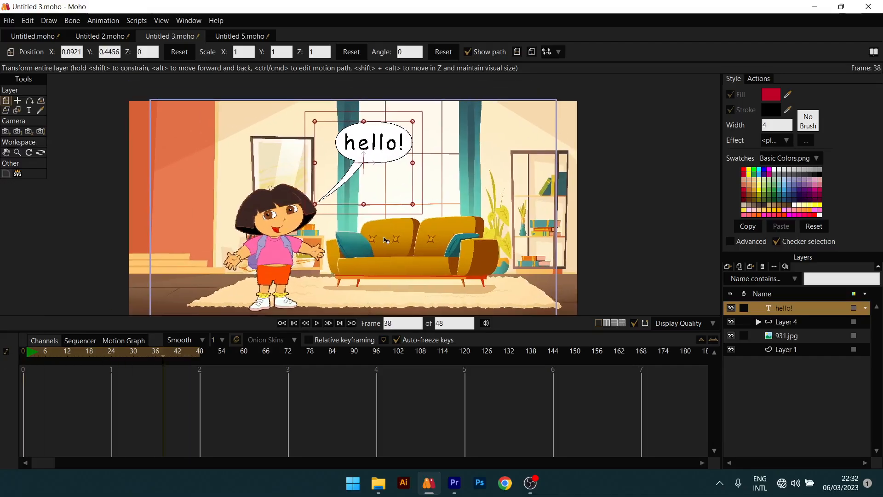
pyautogui.scroll(2, 278, 188)
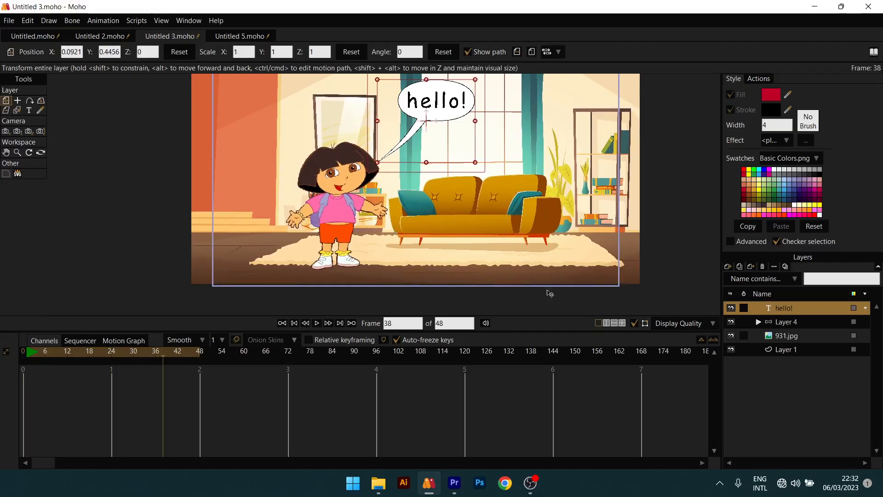
pyautogui.click(306, 323)
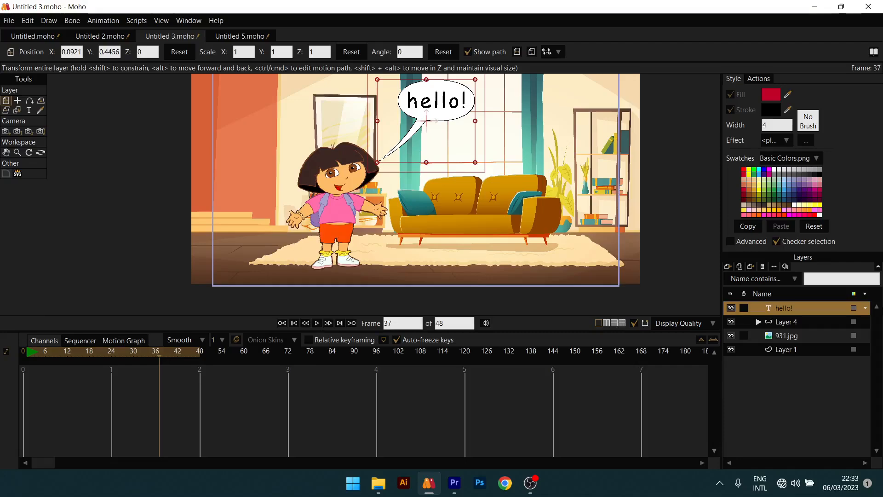
# Insert a new text layer reading "BARBIE" with its word balloon type set to none.
pyautogui.click(730, 267)
pyautogui.click(757, 418)
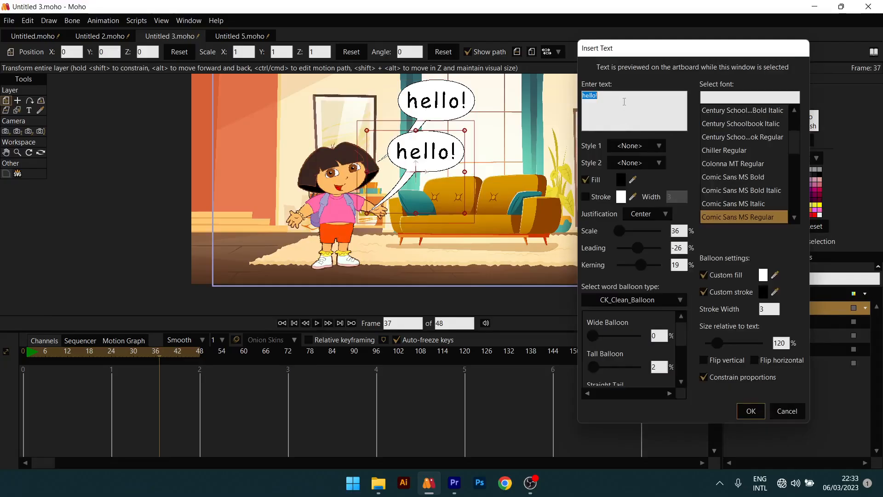
pyautogui.write('BARBIE')
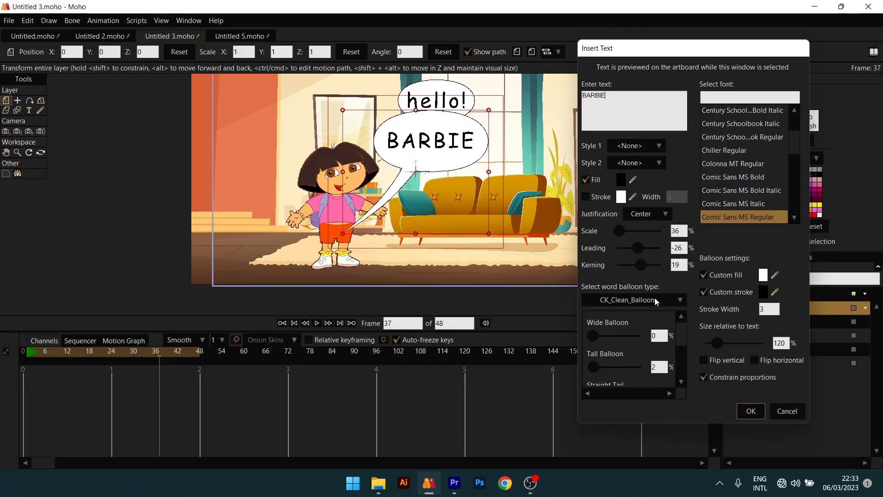
pyautogui.click(635, 300)
pyautogui.click(656, 314)
# Search the fonts for "IMPACT" and set the "BARBIE" text to Impact Regular.
pyautogui.click(727, 98)
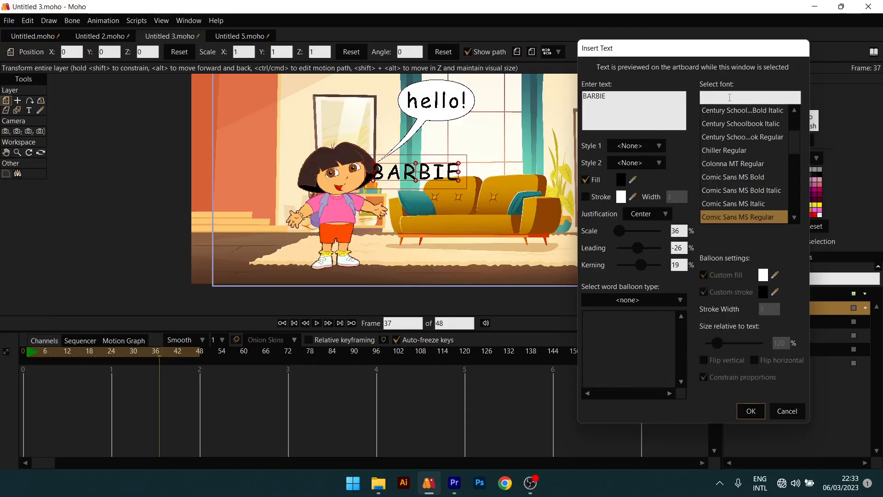
pyautogui.write('IMP')
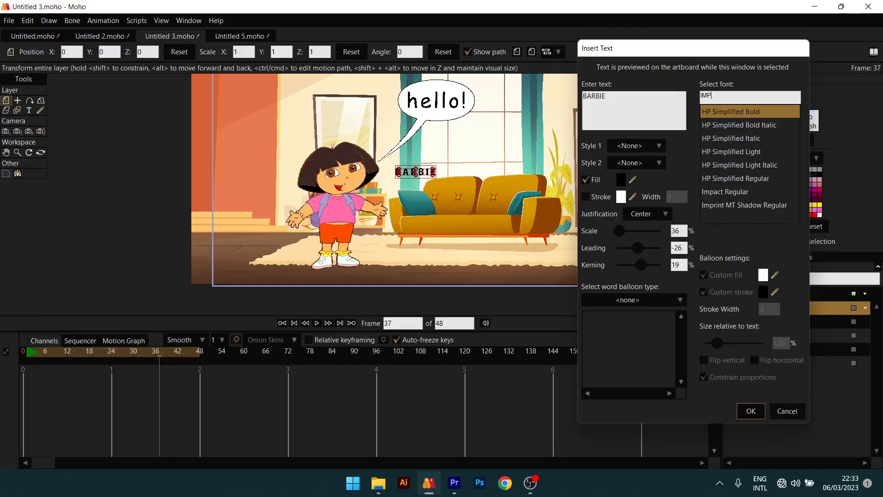
pyautogui.write('ACT')
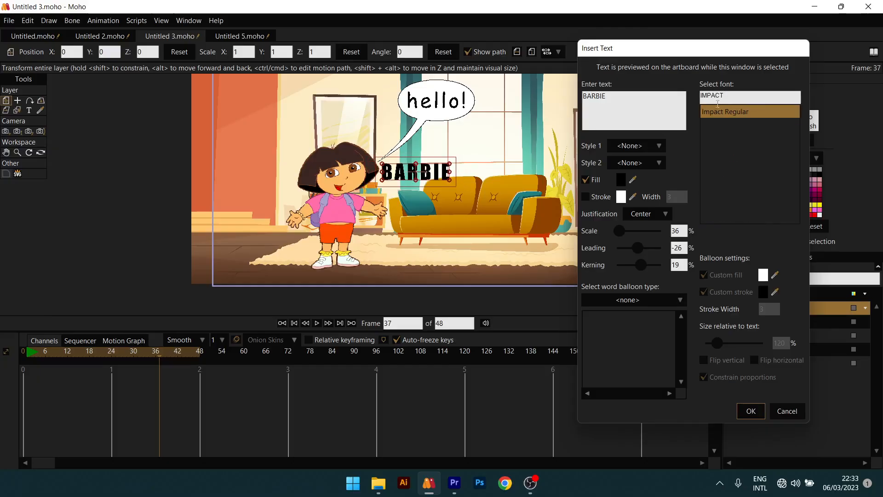
pyautogui.click(725, 112)
pyautogui.scroll(2, 418, 172)
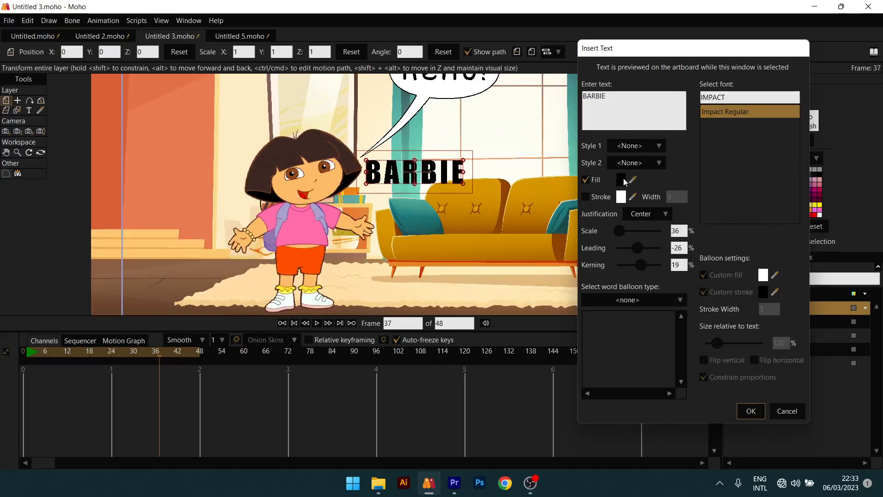
# Fill the "BARBIE" text with teal sampled from the curtain, add a near-black 0B0B0B stroke, and insert it.
pyautogui.moveTo(633, 180); pyautogui.dragTo(417, 130)
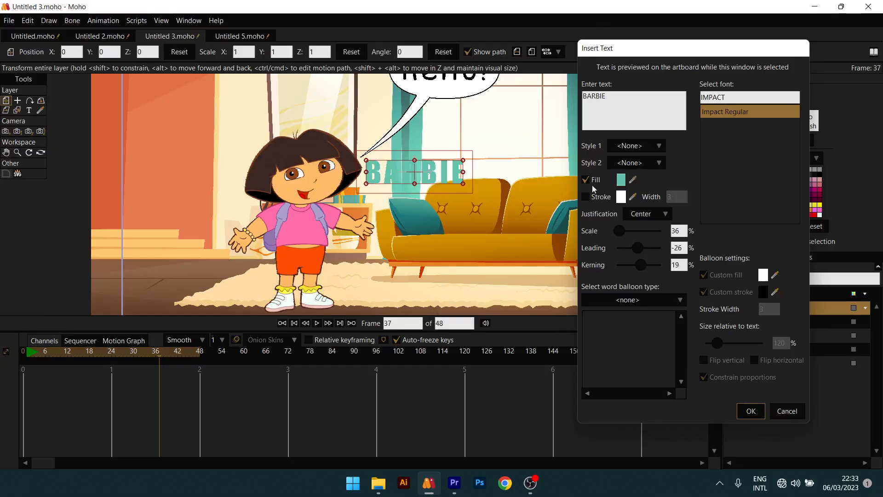
pyautogui.click(587, 198)
pyautogui.click(621, 196)
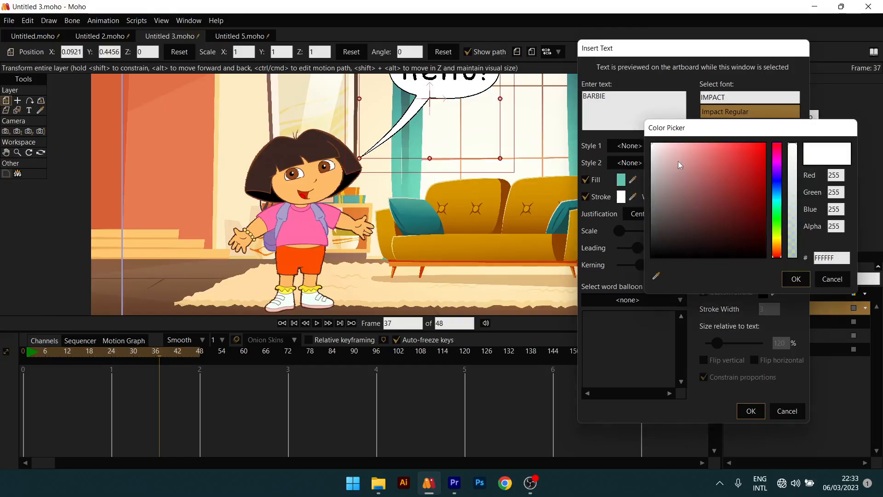
pyautogui.moveTo(687, 168)
pyautogui.mouseDown()
pyautogui.moveTo(704, 164)
pyautogui.moveTo(642, 252)
pyautogui.mouseUp()
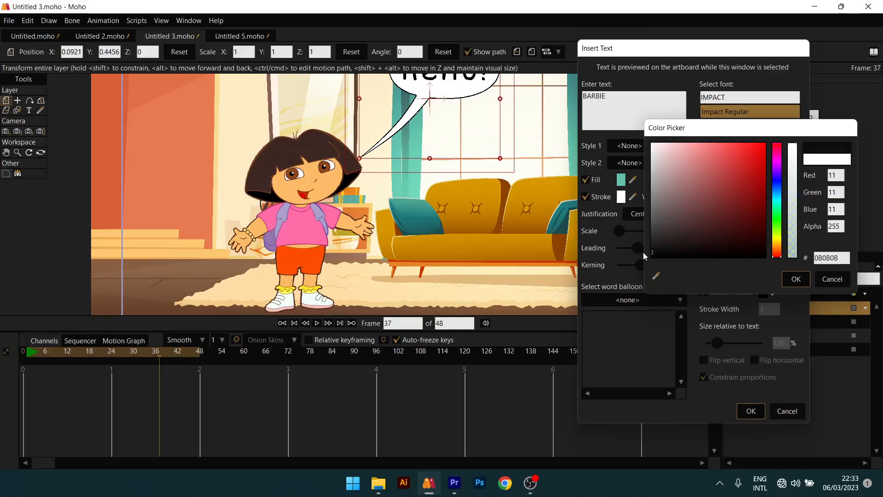
pyautogui.click(796, 278)
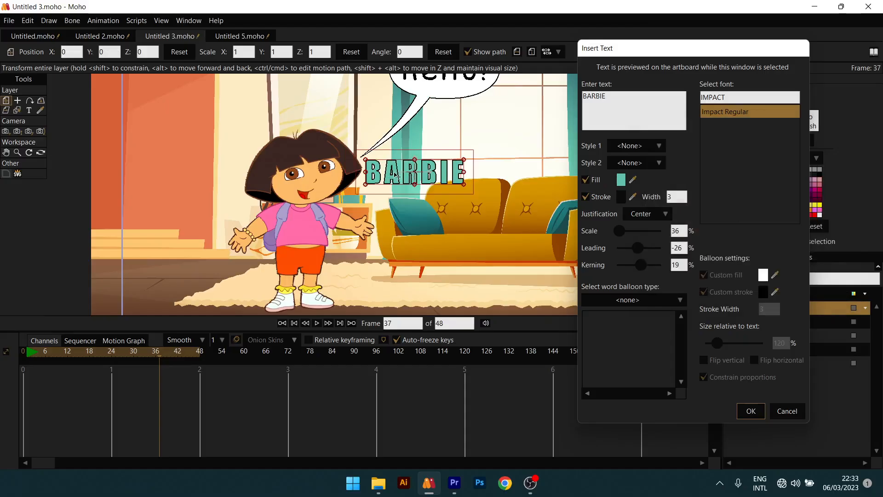
pyautogui.click(752, 414)
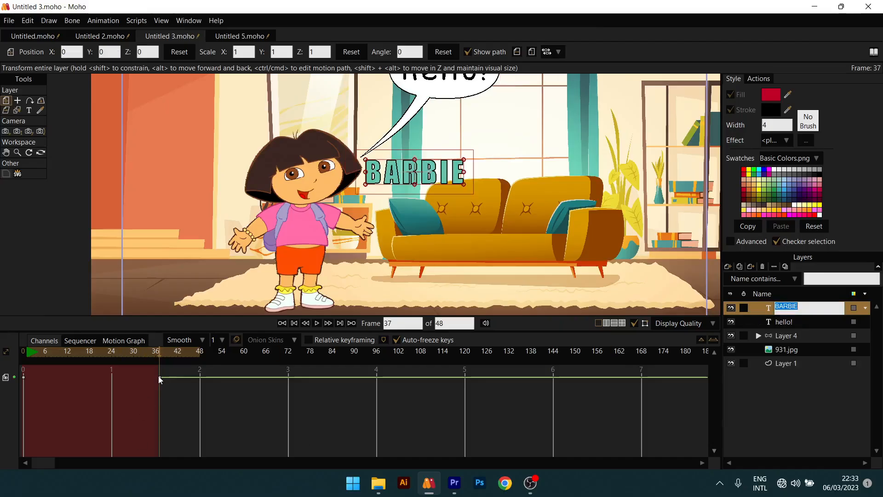
# Try to delete the "BARBIE" layer's visibility keyframes at the start of the timeline and return to frame 0.
pyautogui.click(158, 376)
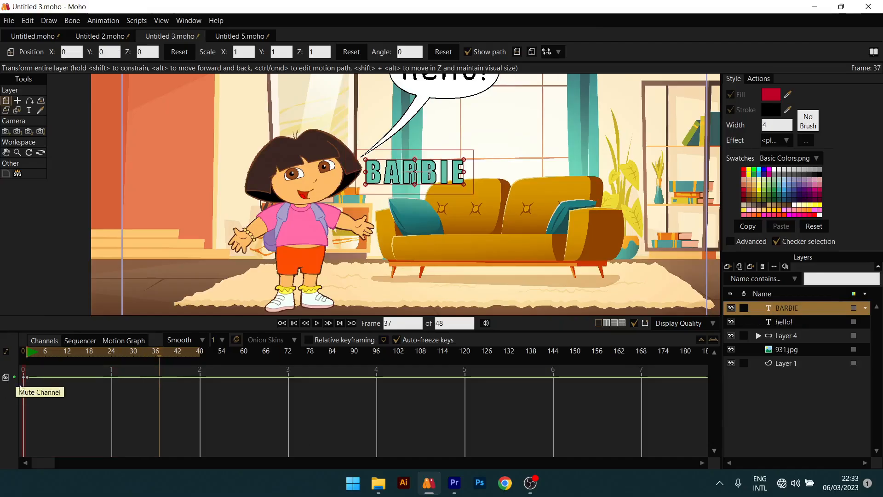
pyautogui.click(6, 378)
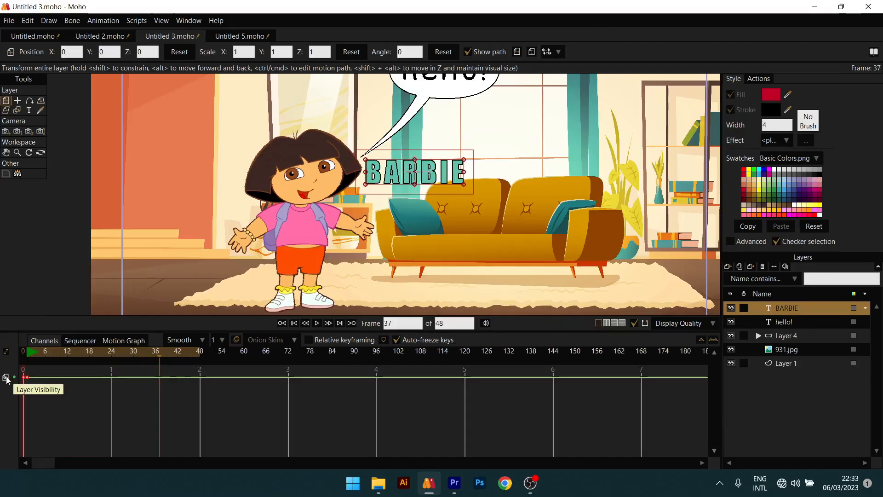
pyautogui.press('Delete')
pyautogui.moveTo(41, 355); pyautogui.dragTo(5, 359)
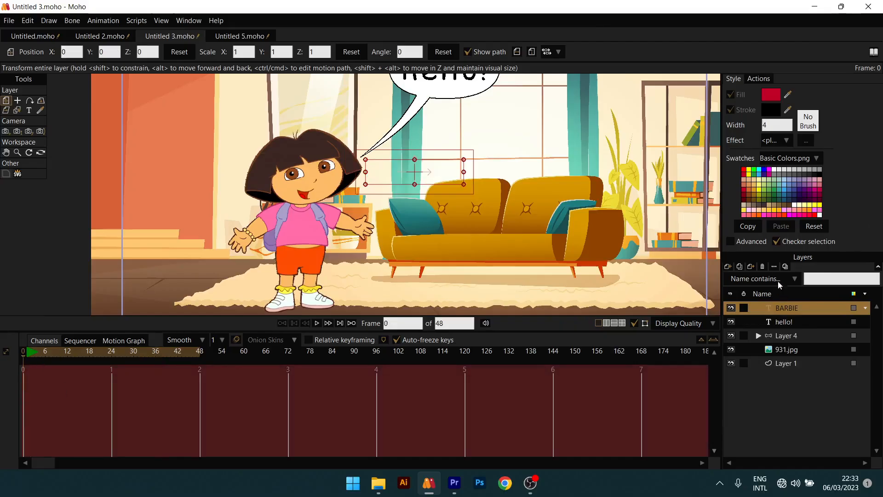
# Delete the existing "BARBIE" layer and start a new "BARBIE" text layer at frame 0 with its scale set to 113%.
pyautogui.click(728, 266)
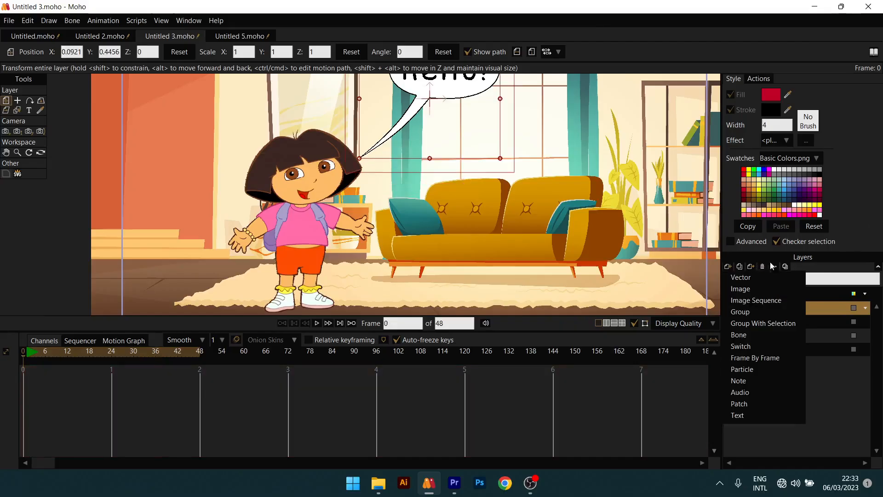
pyautogui.click(93, 414)
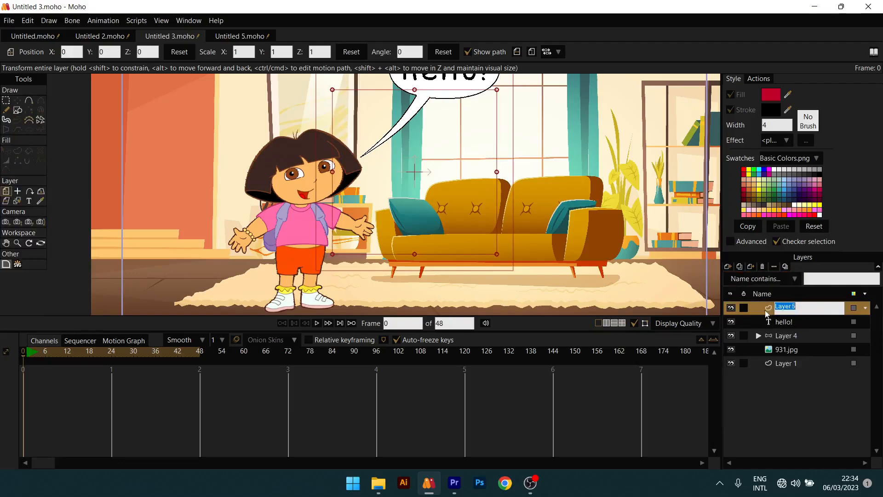
pyautogui.click(761, 266)
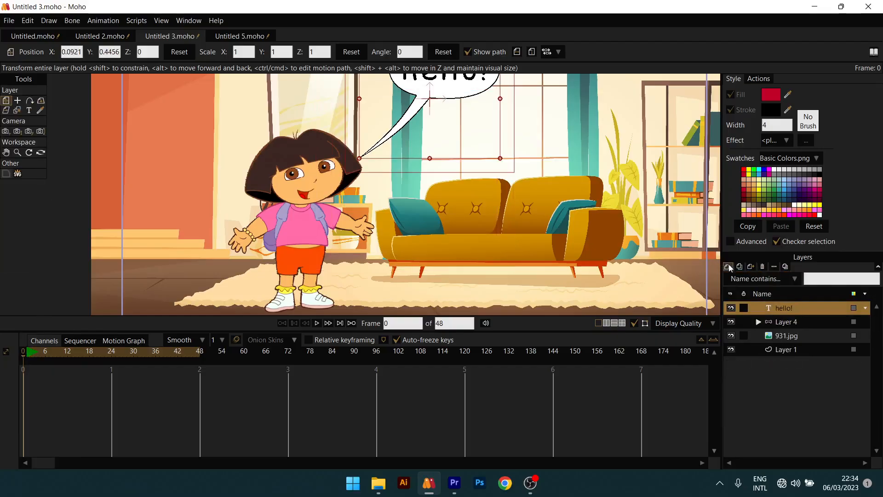
pyautogui.click(729, 266)
pyautogui.click(754, 411)
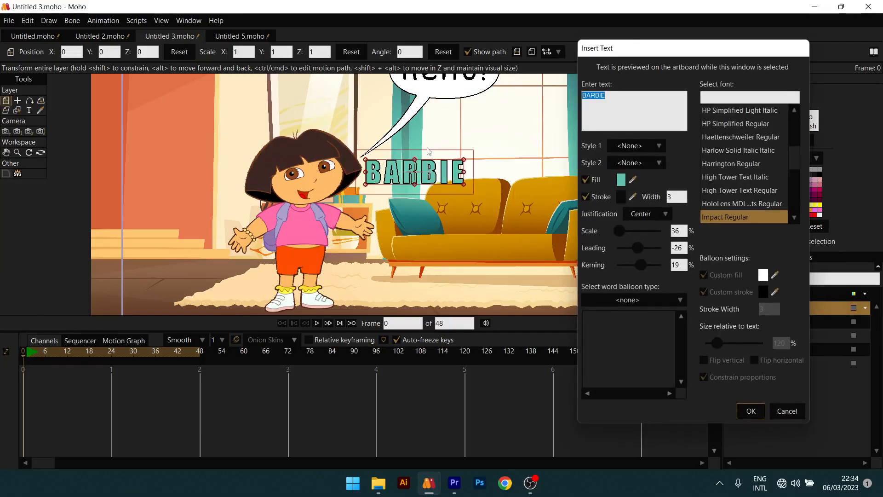
pyautogui.moveTo(624, 230); pyautogui.dragTo(625, 228)
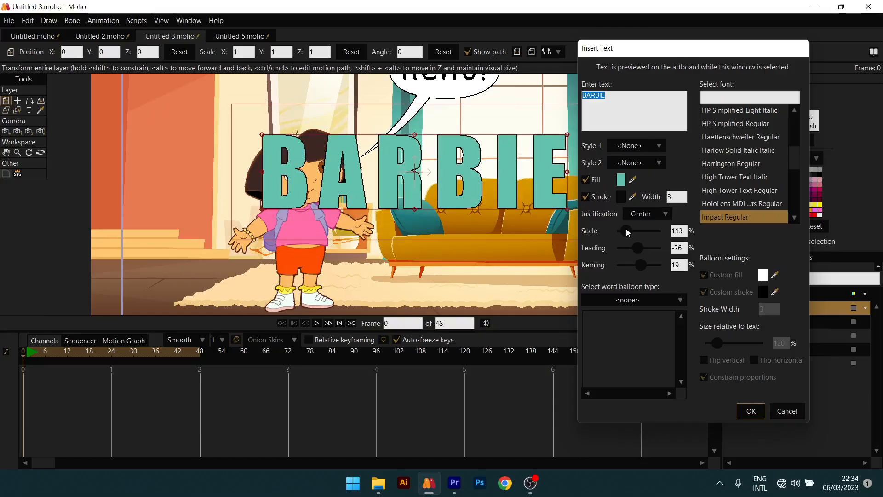
# Set the "BARBIE" text's stroke colour to bright yellow, FFFC00.
pyautogui.click(622, 197)
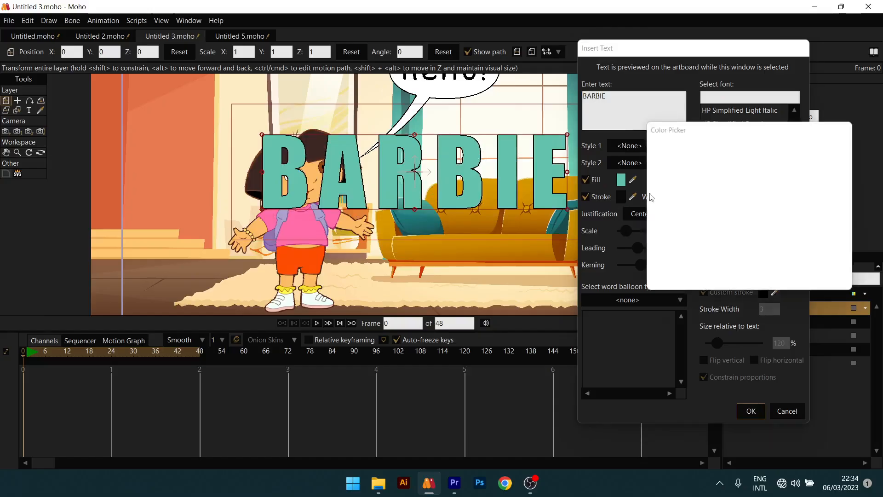
pyautogui.moveTo(724, 199); pyautogui.dragTo(738, 179)
pyautogui.moveTo(781, 246); pyautogui.dragTo(782, 242)
pyautogui.moveTo(738, 188); pyautogui.dragTo(779, 111)
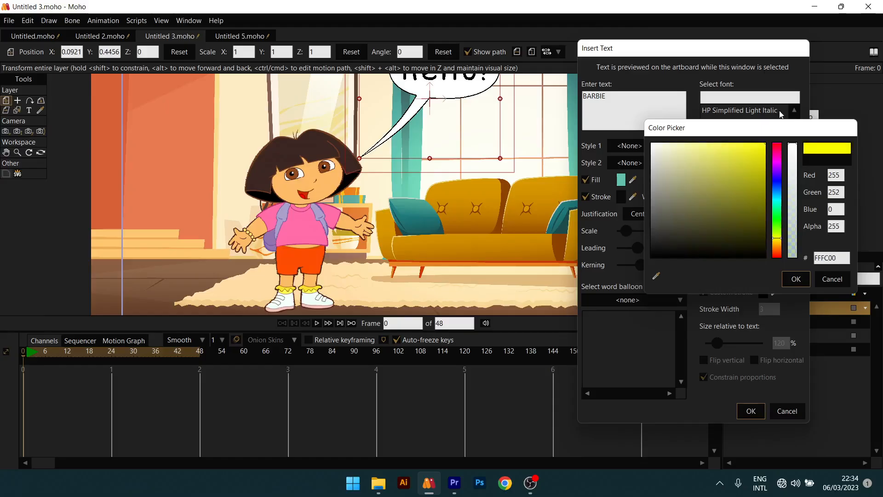
pyautogui.click(796, 279)
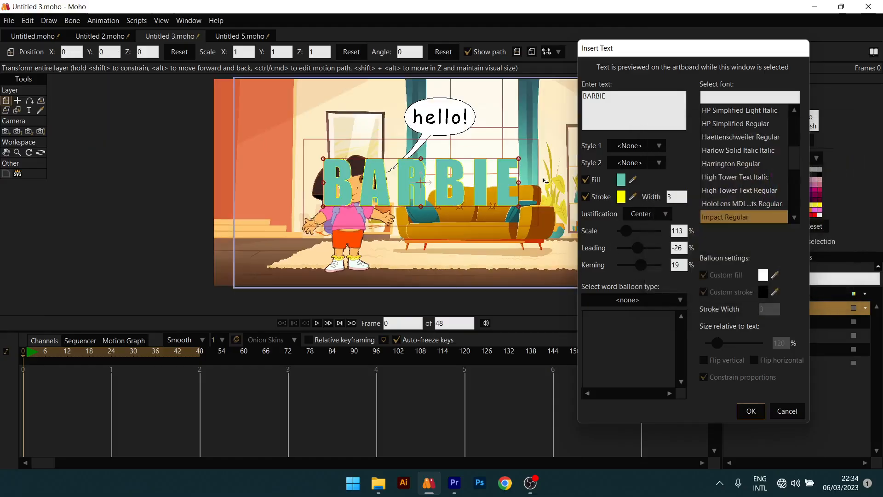
# Set the "BARBIE" stroke width to 13 and the kerning to 6%, and insert the text.
pyautogui.doubleClick(685, 197)
pyautogui.write('14')
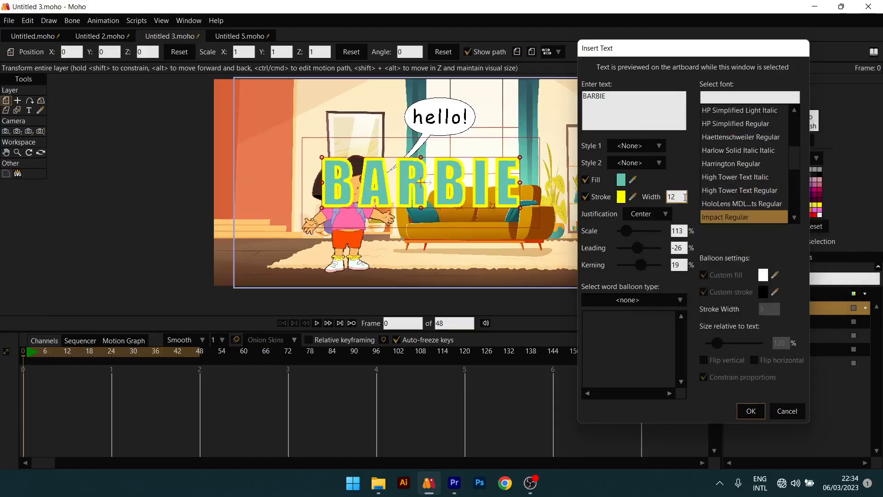
pyautogui.press('BackSpace')
pyautogui.write('5')
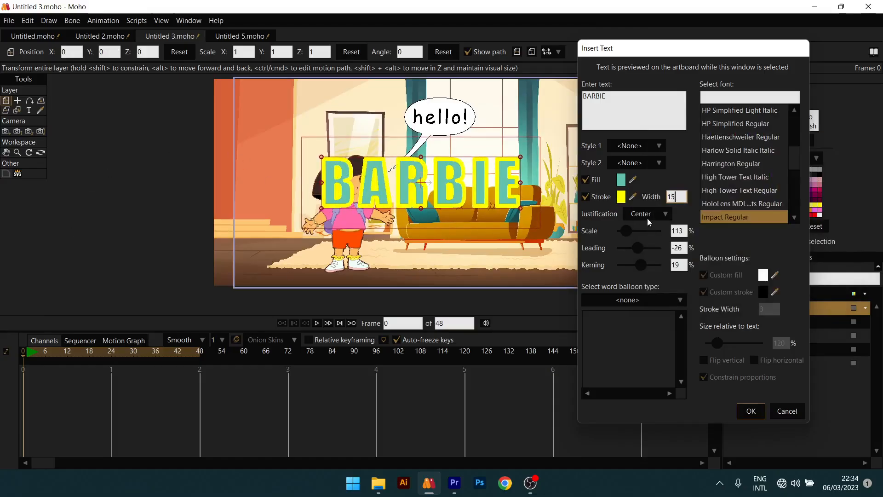
pyautogui.press('BackSpace')
pyautogui.write('3')
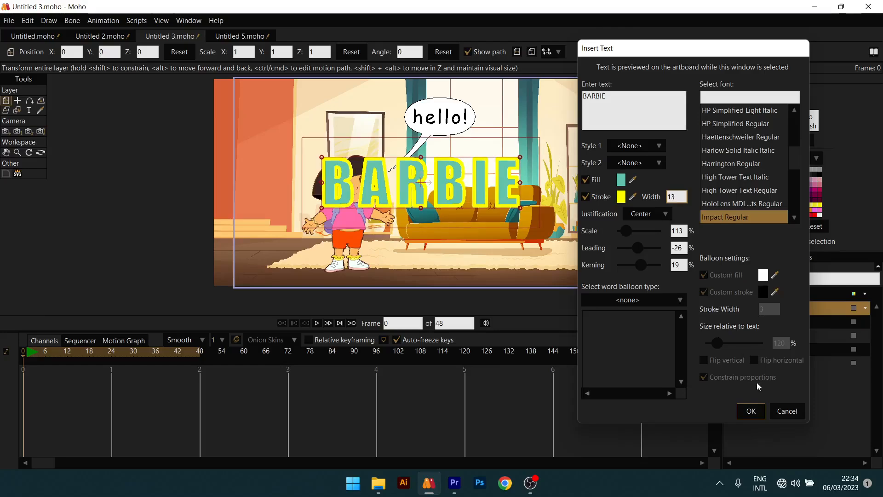
pyautogui.moveTo(640, 265); pyautogui.dragTo(640, 265)
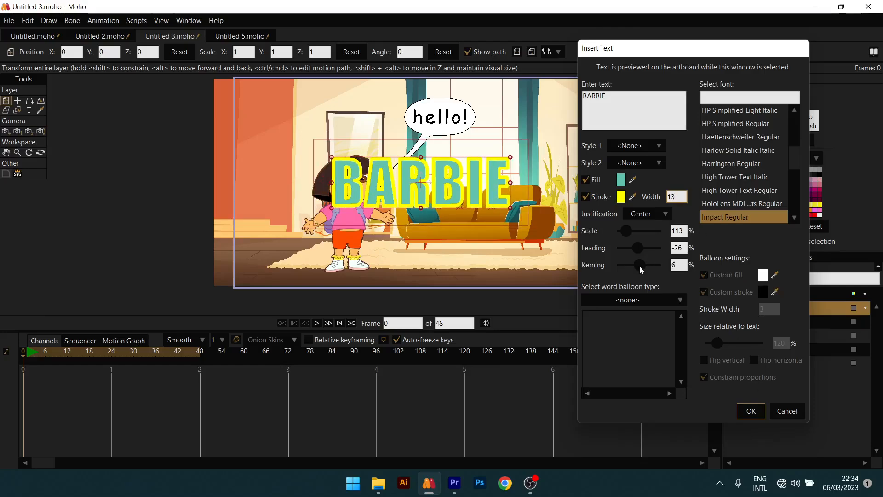
pyautogui.click(748, 415)
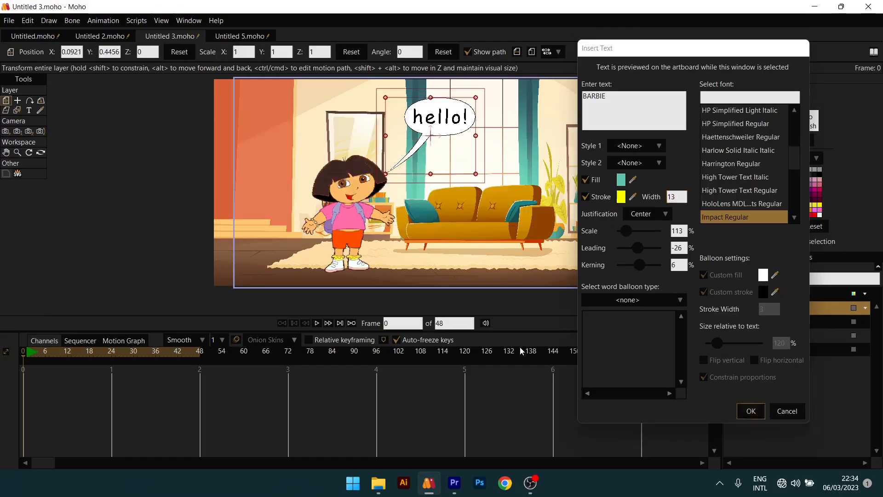
# Move the "BARBIE" text over the rug to about X 0.0787, Y -0.625 and play the animation from the start.
pyautogui.moveTo(436, 197); pyautogui.dragTo(443, 262)
pyautogui.moveTo(50, 354); pyautogui.dragTo(17, 360)
pyautogui.press('space')
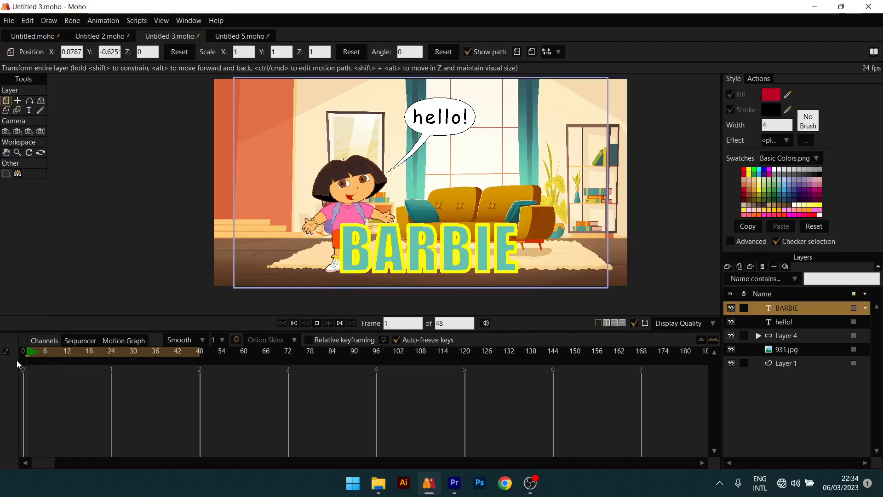
pyautogui.press('space')
pyautogui.moveTo(32, 351); pyautogui.dragTo(22, 356)
pyautogui.press('space')
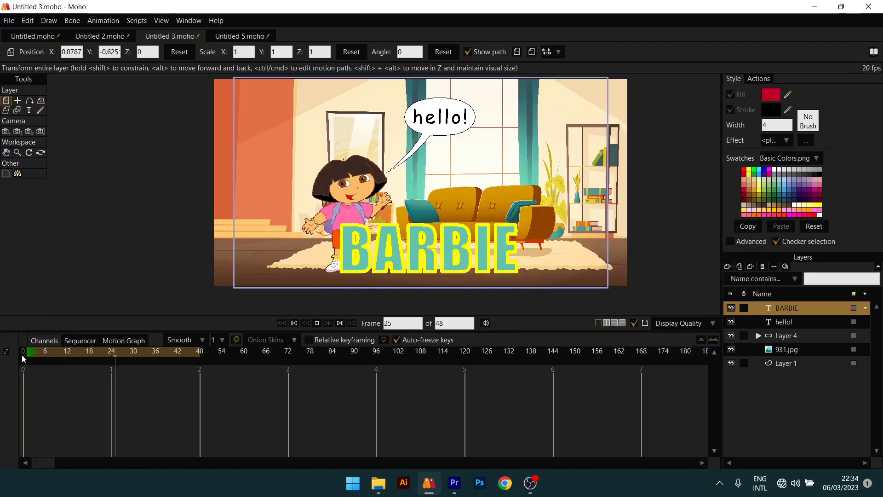
pyautogui.press('space')
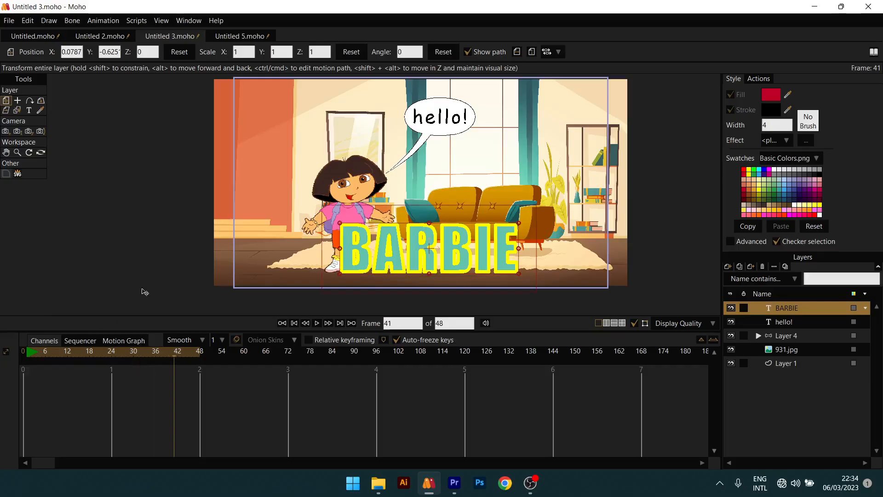
# Move the "BARBIE" text above the sofa to about X 0.8732, Y 0.1022 at frame 0 and play the animation.
pyautogui.scroll(1, 341, 243)
pyautogui.moveTo(49, 369); pyautogui.dragTo(12, 359)
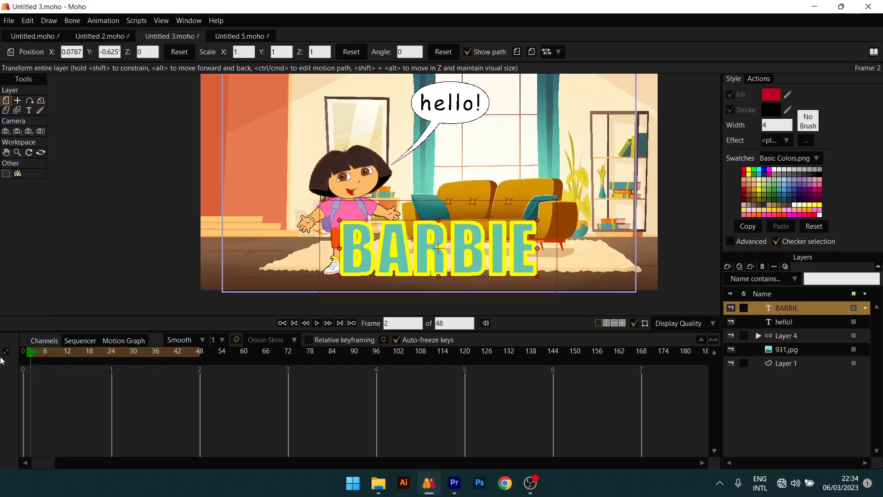
pyautogui.moveTo(580, 152); pyautogui.dragTo(529, 177)
pyautogui.press('space')
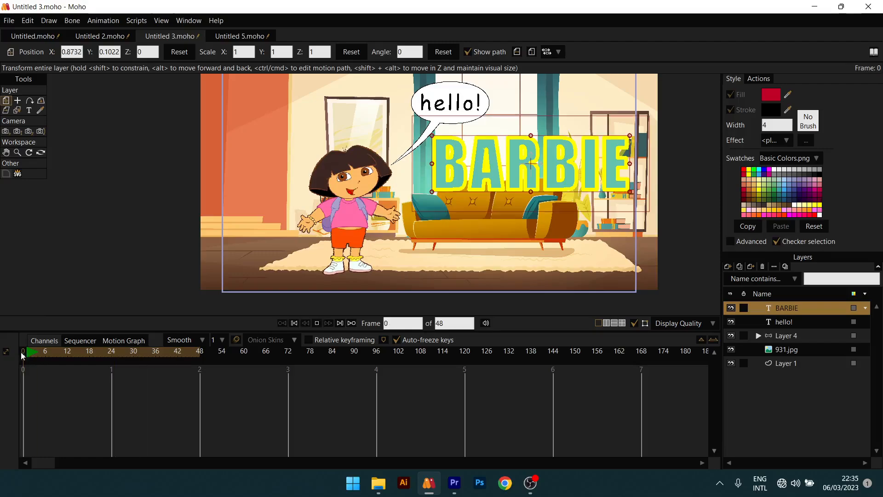
pyautogui.press('space')
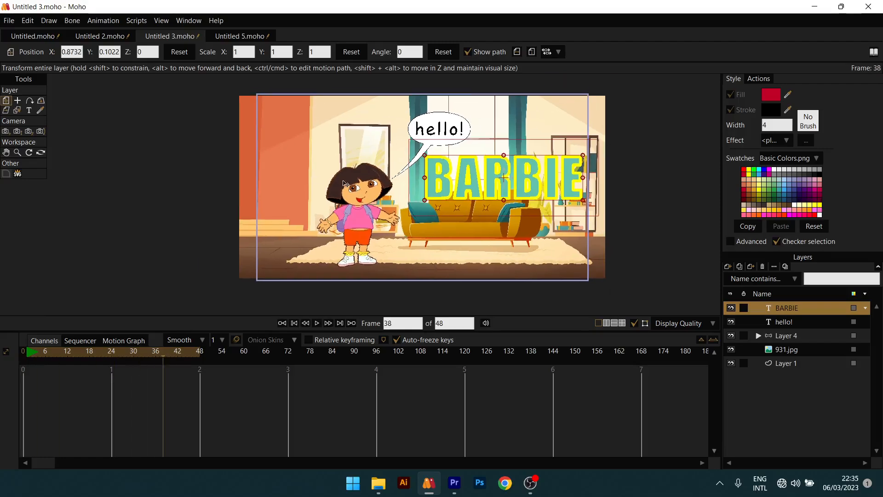
# Return to frame 0 and enlarge the 931.jpg background image to a scale of about 0.2470.
pyautogui.moveTo(82, 356); pyautogui.dragTo(5, 356)
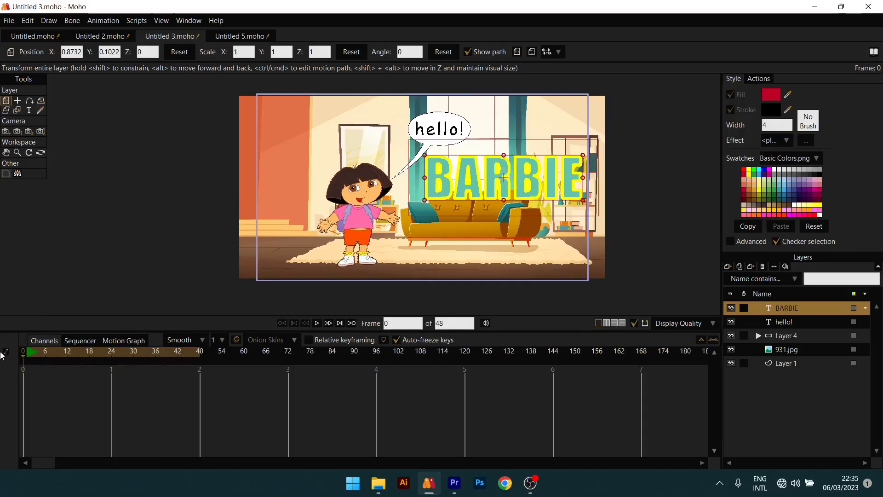
pyautogui.click(249, 184)
pyautogui.moveTo(606, 281); pyautogui.dragTo(616, 288)
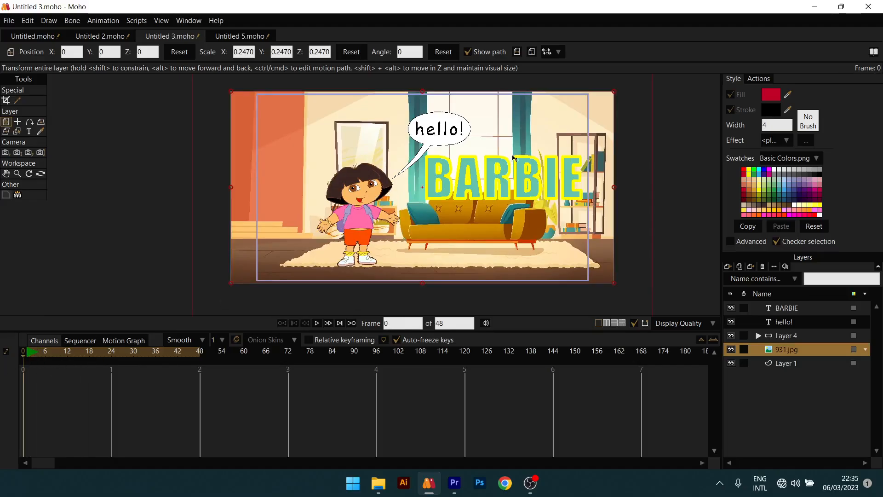
# Move the "BARBIE" text past the right edge of the camera frame to about X 2.6768, Y 0.1220.
pyautogui.click(795, 308)
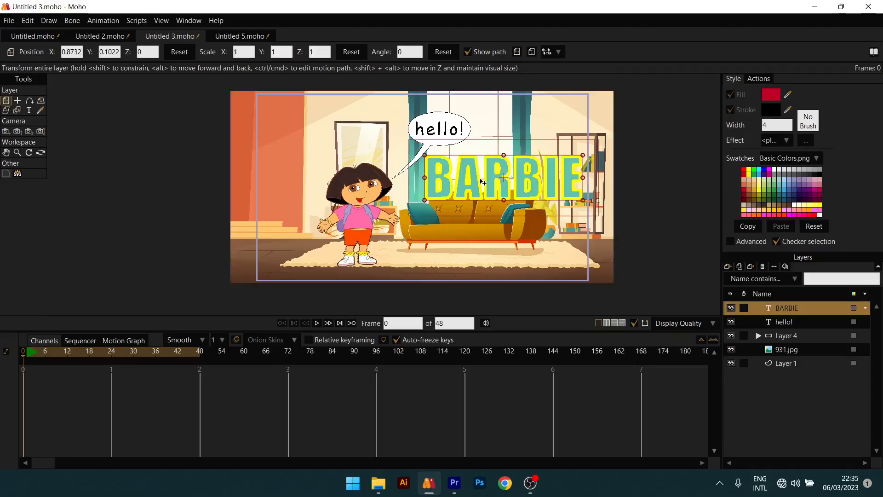
pyautogui.moveTo(476, 185); pyautogui.dragTo(642, 185)
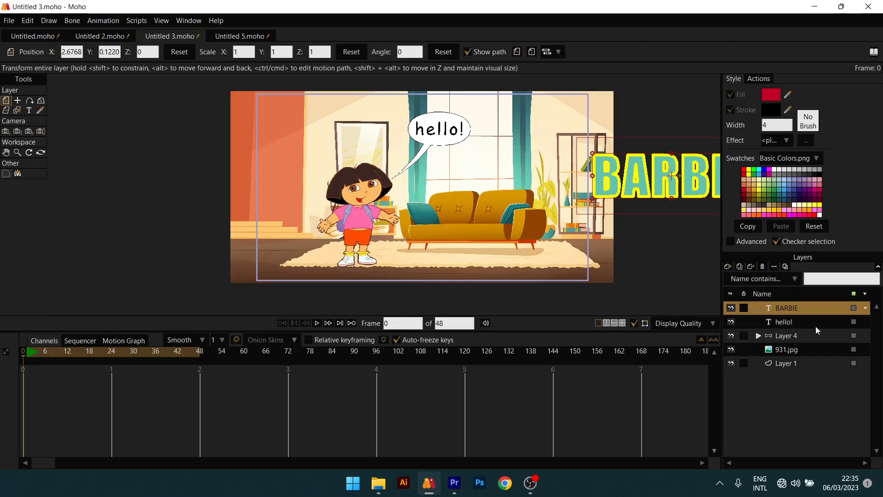
# Place the "hello!" layer beneath Layer 4 and move the balloon behind the character to about X -0.713, Y -0.340.
pyautogui.click(801, 318)
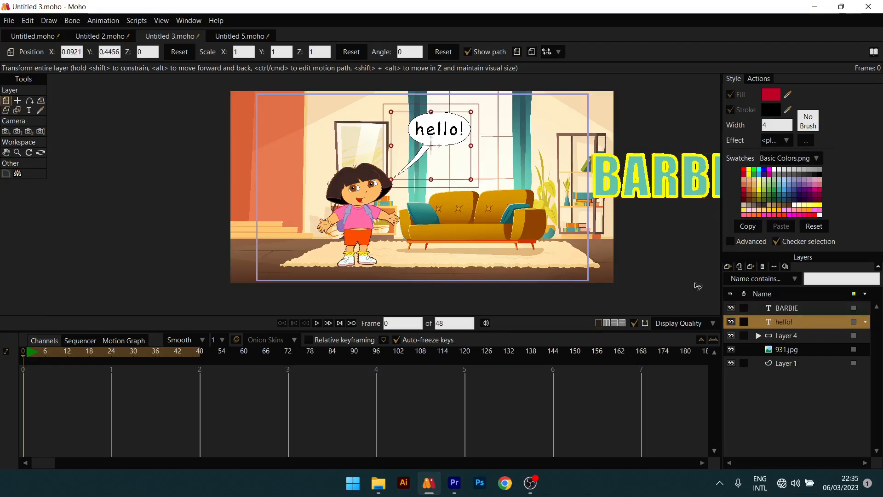
pyautogui.moveTo(792, 322); pyautogui.dragTo(794, 346)
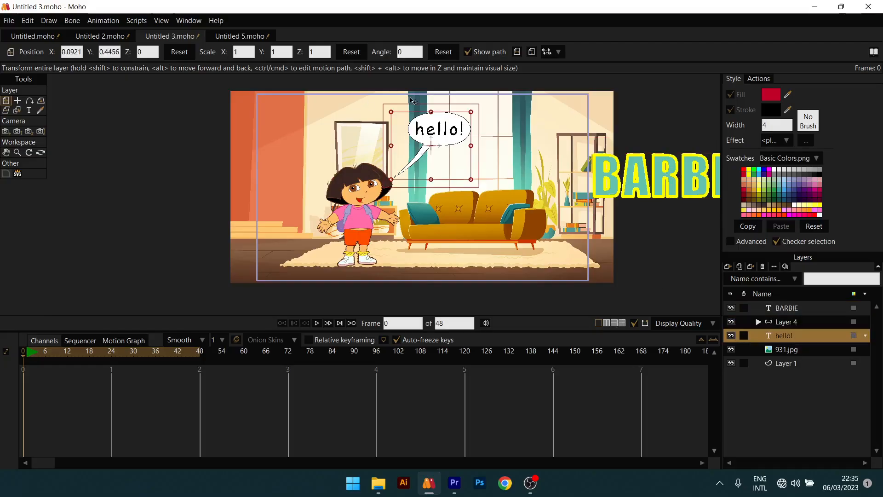
pyautogui.moveTo(449, 136); pyautogui.dragTo(371, 213)
pyautogui.scroll(1, 386, 220)
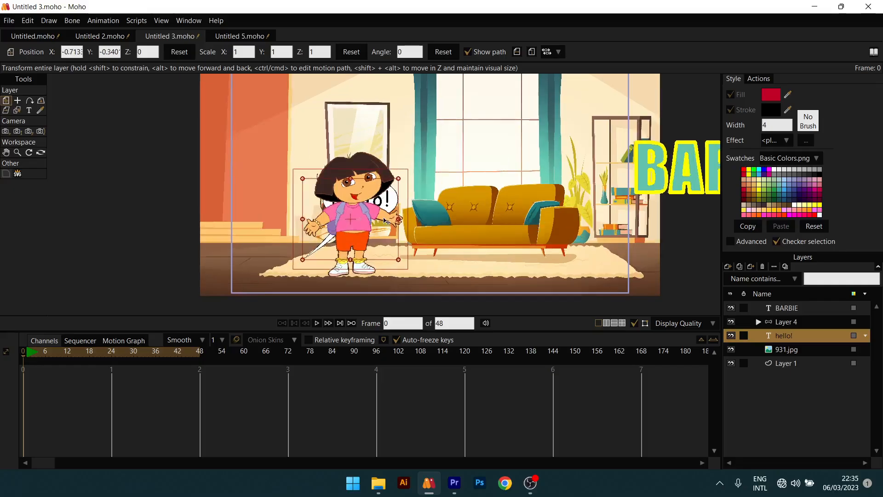
pyautogui.scroll(1, 385, 221)
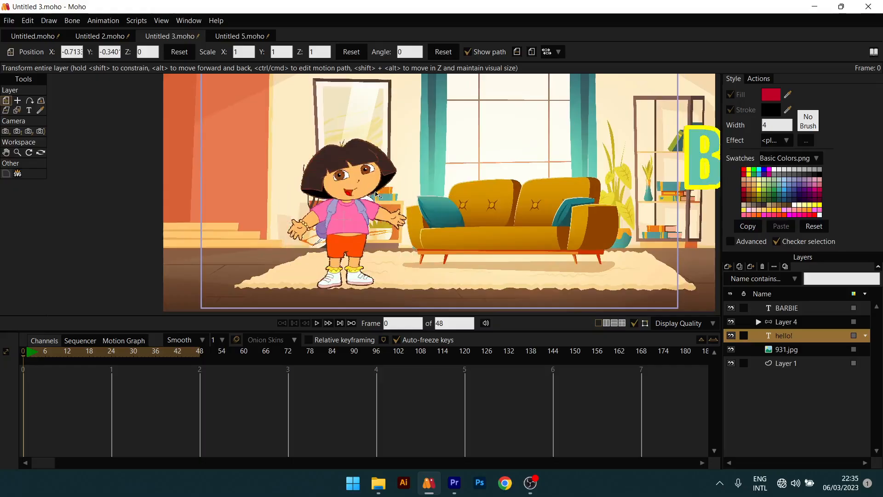
# Shrink the "hello!" balloon behind the character to a scale of about 0.4634 at frame 0 and key its position and scale at frame 18.
pyautogui.moveTo(364, 197)
pyautogui.mouseDown()
pyautogui.moveTo(365, 205)
pyautogui.moveTo(364, 187)
pyautogui.mouseUp()
pyautogui.moveTo(68, 354); pyautogui.dragTo(92, 353)
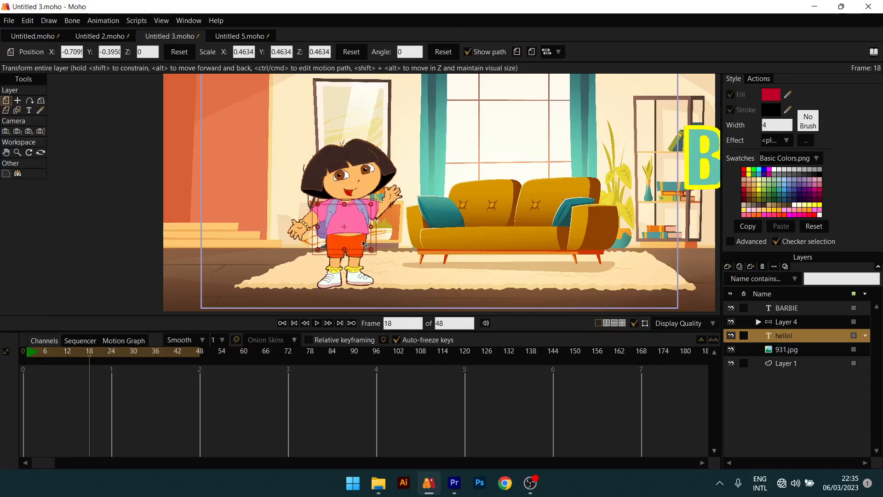
pyautogui.scroll(4, 370, 252)
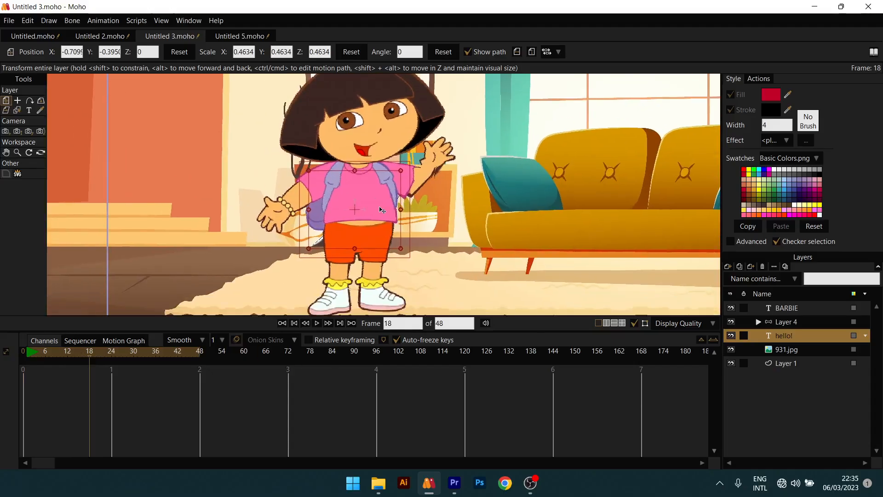
pyautogui.click(382, 210)
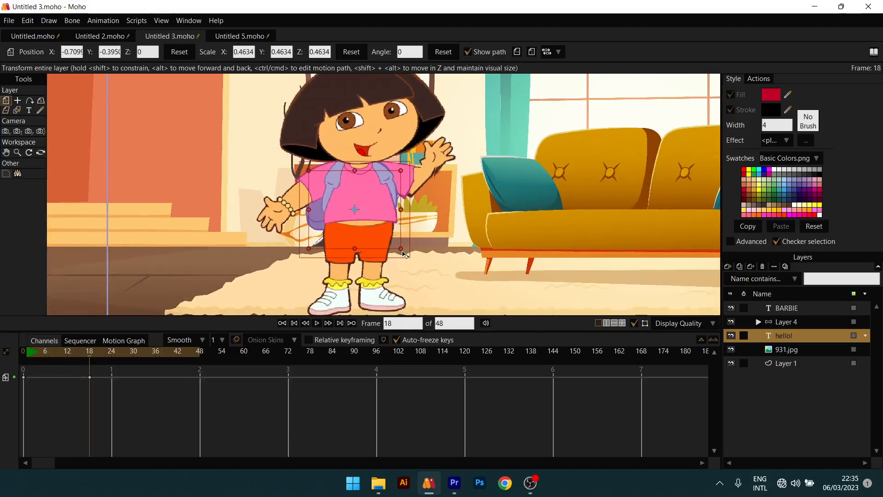
pyautogui.click(402, 251)
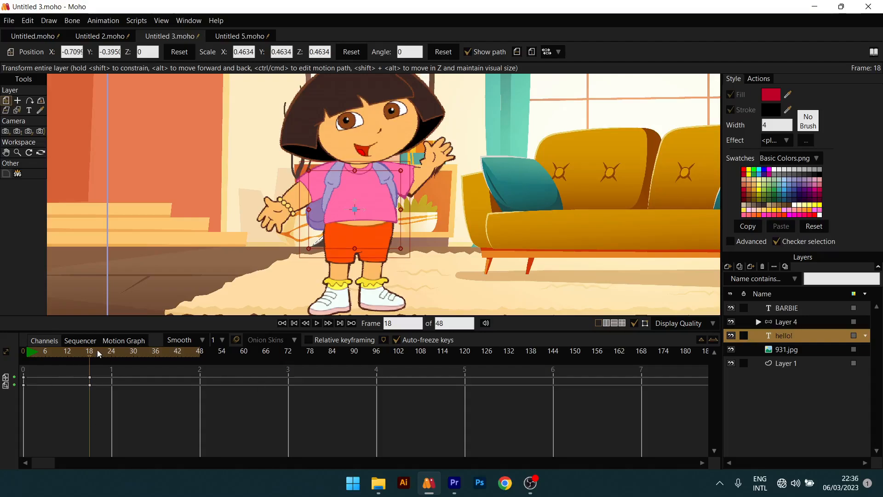
pyautogui.click(78, 353)
pyautogui.moveTo(24, 354); pyautogui.dragTo(89, 354)
pyautogui.scroll(-2, 349, 187)
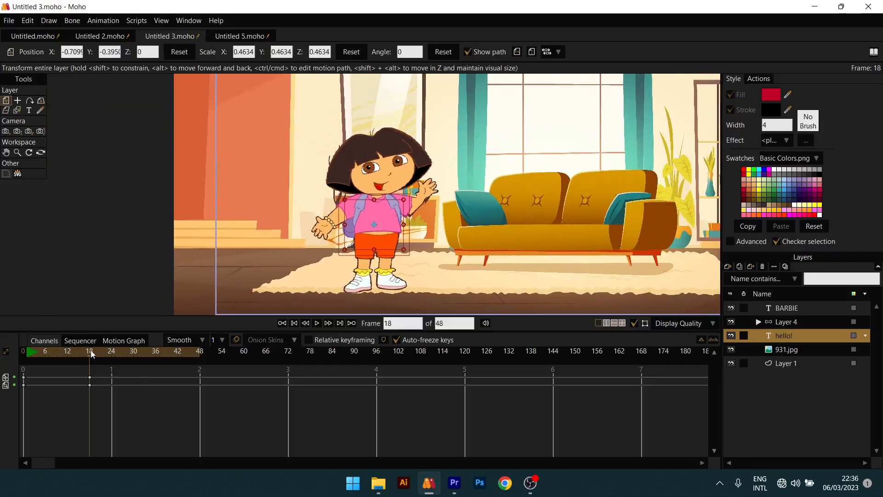
# At frame 24, move the "hello!" balloon above the character to about X 0.0720, Y 0.3435 and enlarge it to a scale of about 0.8454.
pyautogui.moveTo(92, 353); pyautogui.dragTo(112, 354)
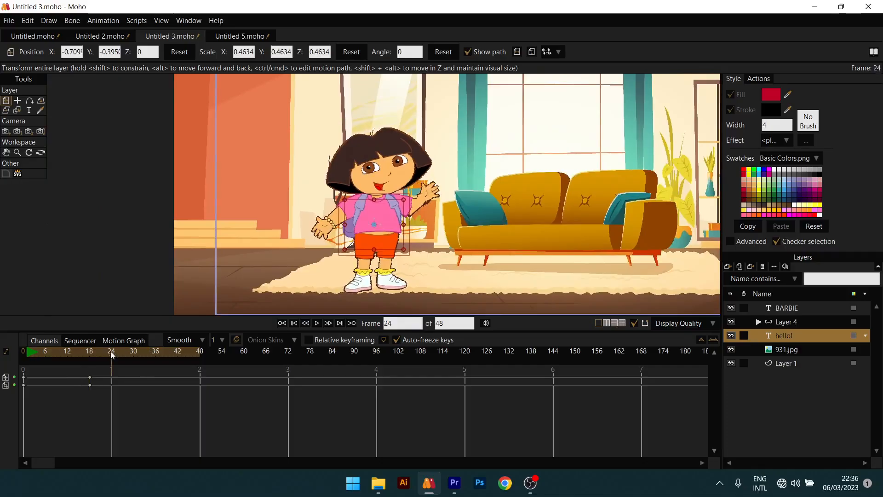
pyautogui.moveTo(391, 225); pyautogui.dragTo(491, 197)
pyautogui.moveTo(449, 134); pyautogui.dragTo(484, 129)
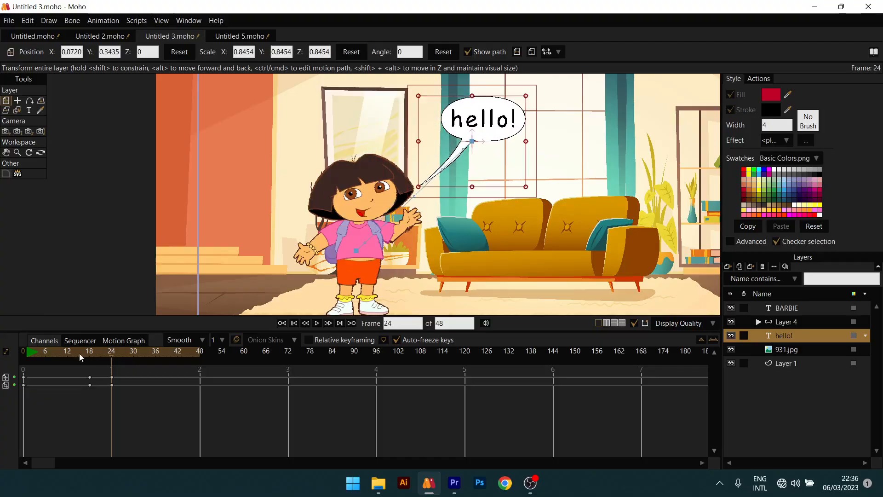
# Scrub through frames 0, 18 and 24 and play the animation to check how the "hello!" balloon pops out.
pyautogui.click(25, 354)
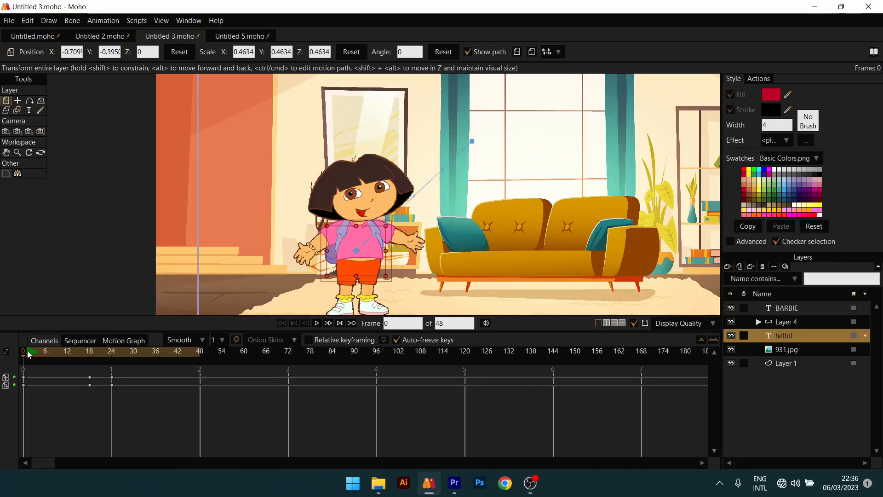
pyautogui.moveTo(36, 356); pyautogui.dragTo(89, 354)
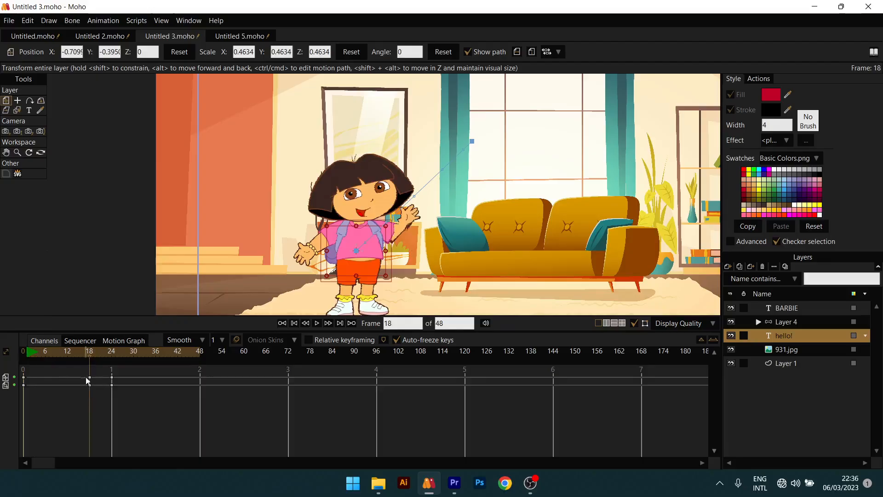
pyautogui.scroll(-2, 392, 229)
pyautogui.moveTo(422, 206); pyautogui.dragTo(373, 232)
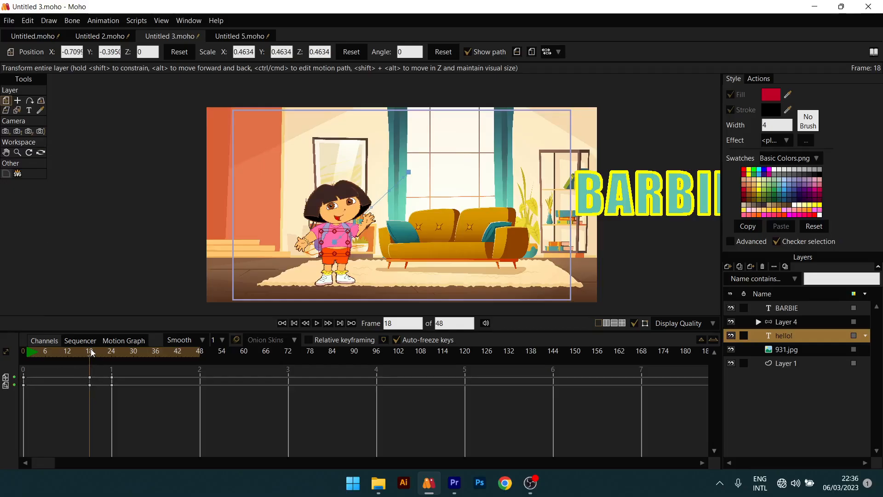
pyautogui.click(113, 353)
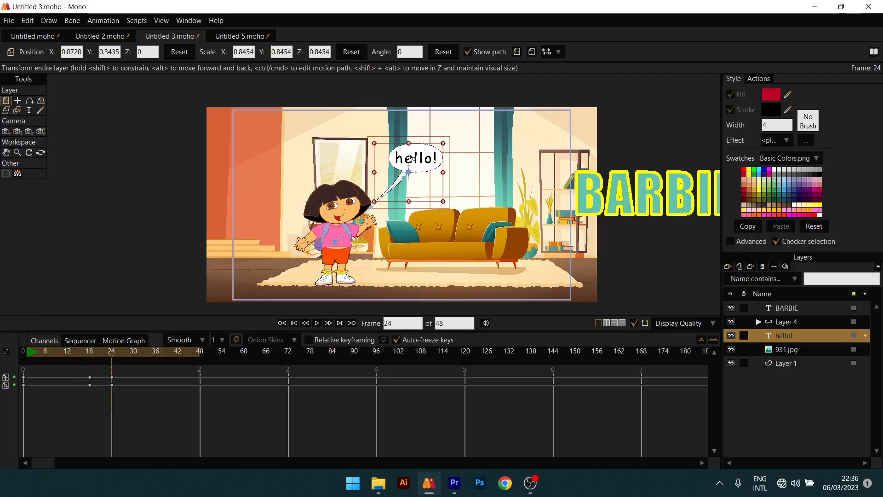
pyautogui.press('space')
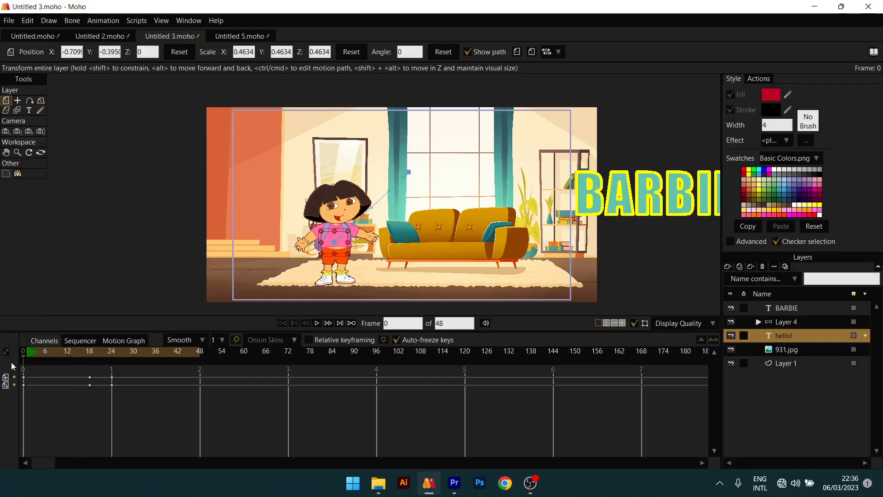
pyautogui.press('space')
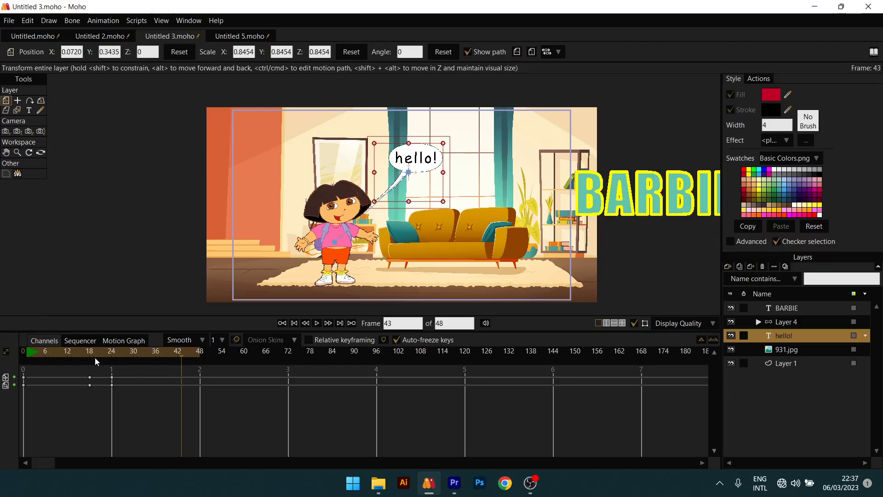
# Render a preview of frame 30 to examine what falls inside the camera frame, and close the preview.
pyautogui.moveTo(81, 355); pyautogui.dragTo(134, 360)
pyautogui.moveTo(568, 191); pyautogui.dragTo(540, 191)
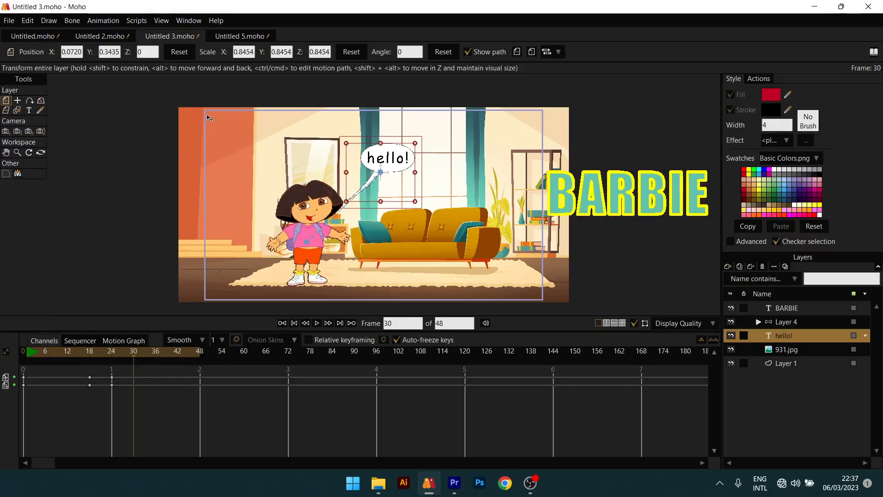
pyautogui.scroll(-2, 397, 239)
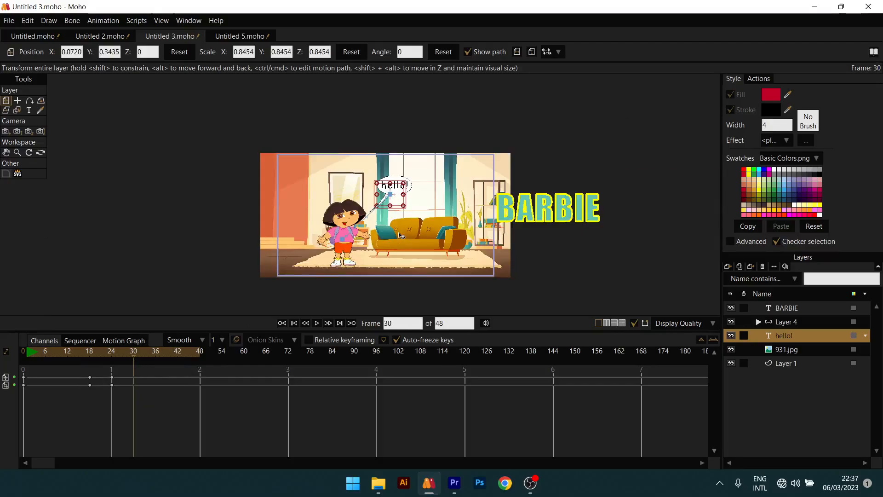
pyautogui.scroll(2, 549, 198)
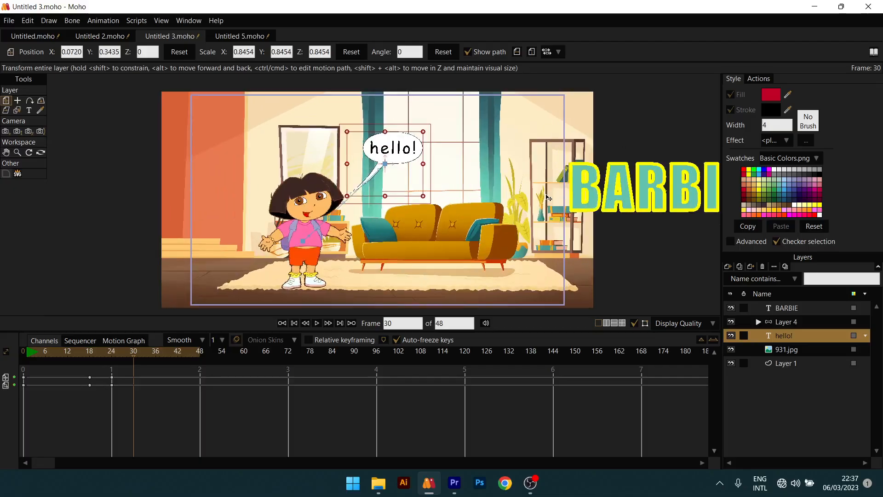
pyautogui.scroll(-1, 548, 198)
pyautogui.moveTo(656, 201); pyautogui.dragTo(636, 197)
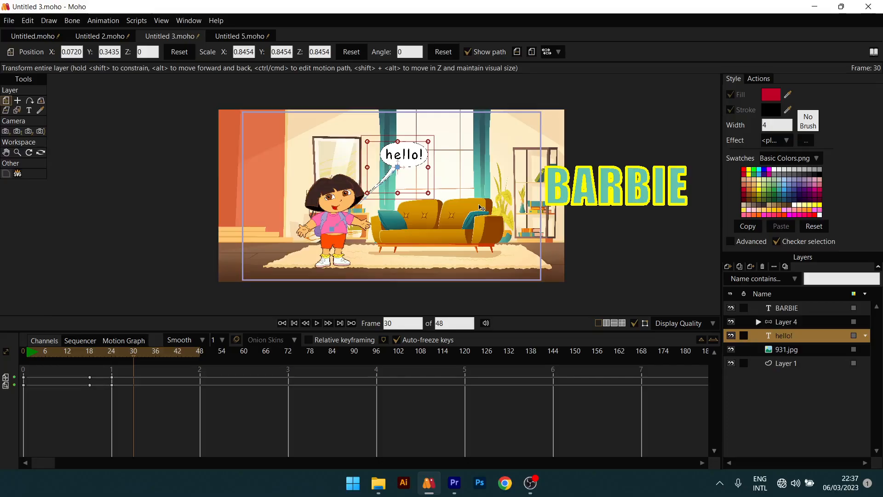
pyautogui.hotkey('ctrl', 'r')
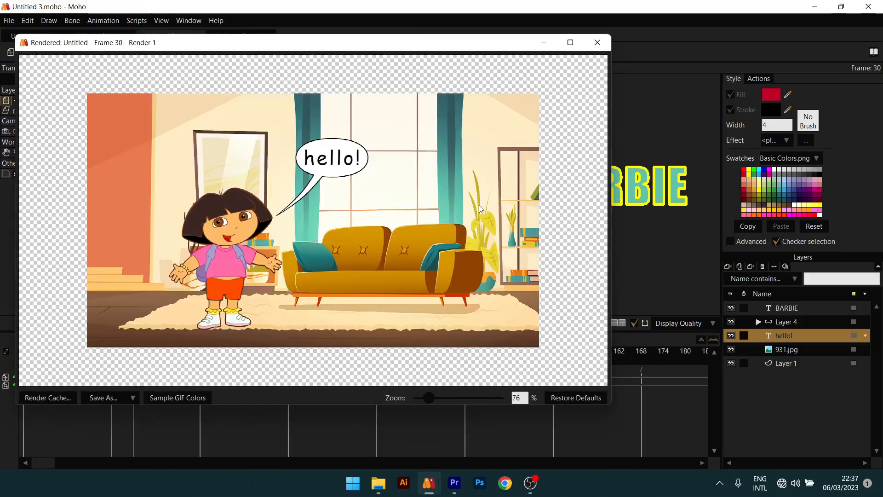
pyautogui.moveTo(473, 46); pyautogui.dragTo(551, 42)
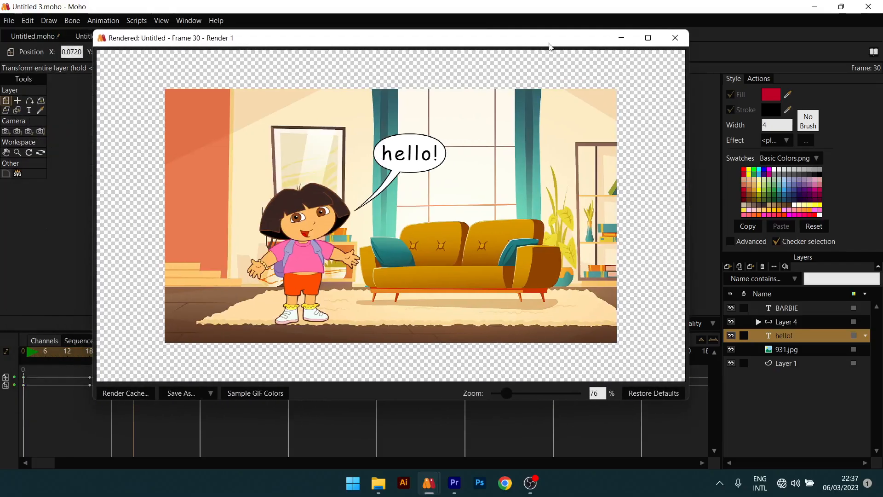
pyautogui.click(675, 37)
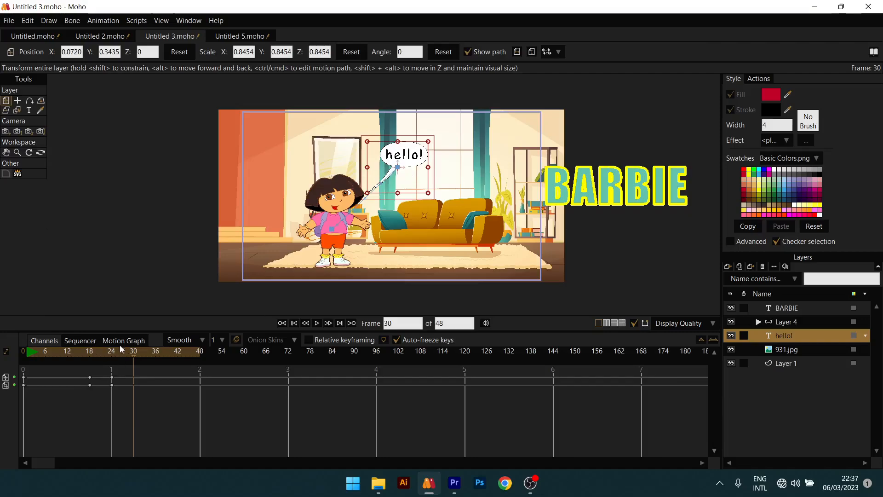
# Select the "BARBIE" layer and key its off-frame position at frame 30.
pyautogui.moveTo(59, 351); pyautogui.dragTo(134, 358)
pyautogui.click(794, 307)
pyautogui.moveTo(591, 183); pyautogui.dragTo(530, 185)
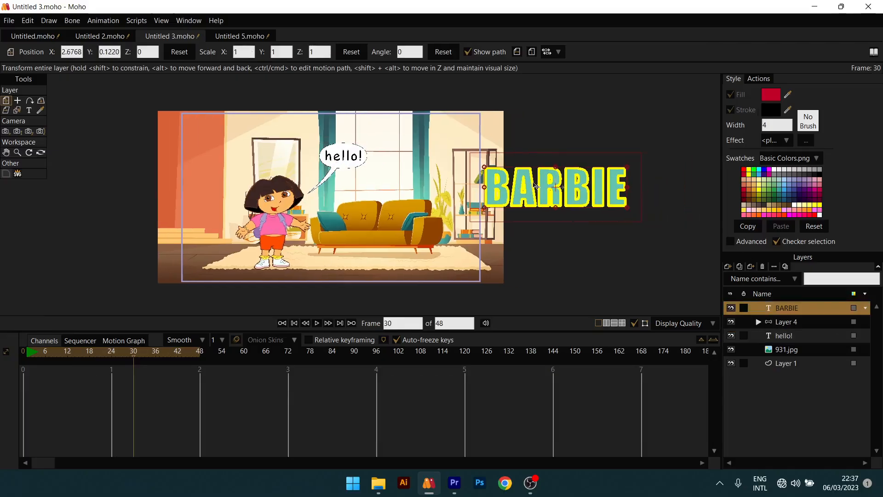
pyautogui.click(530, 192)
pyautogui.scroll(3, 530, 193)
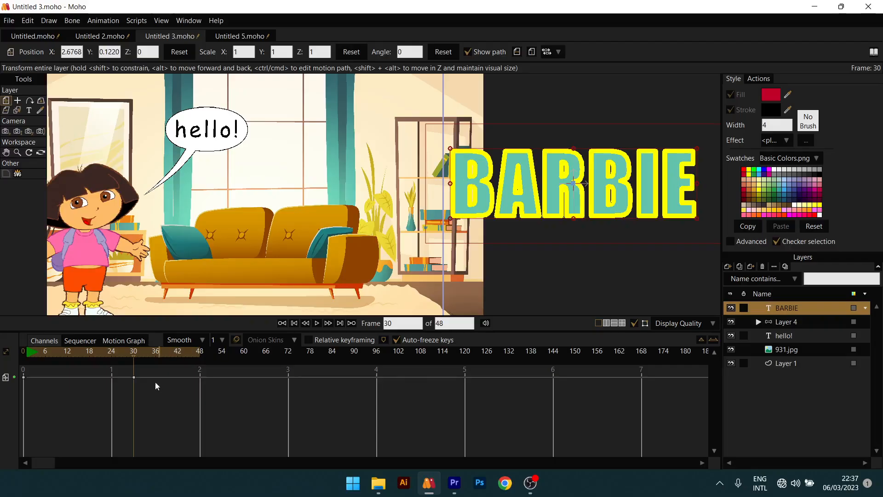
# Key the "BARBIE" layer's scale at frame 30 and delete the extra frame-30 keyframe on the third channel.
pyautogui.click(451, 149)
pyautogui.click(451, 149)
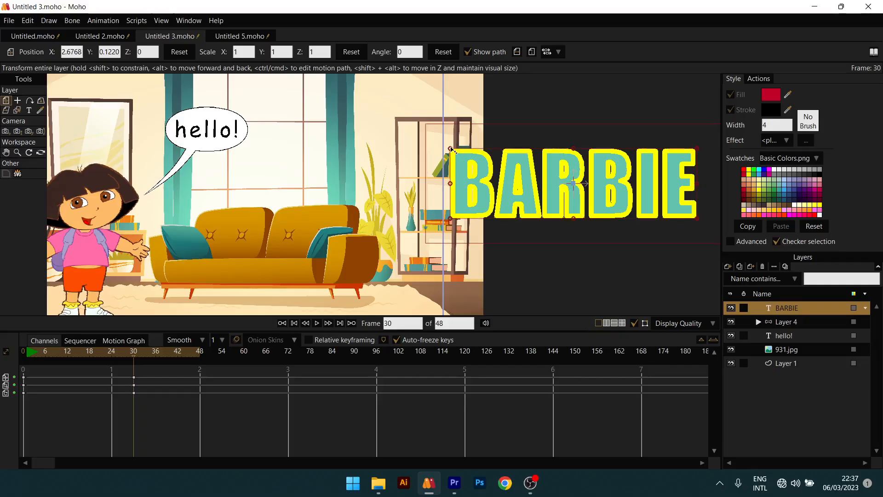
pyautogui.click(133, 394)
pyautogui.press('Delete')
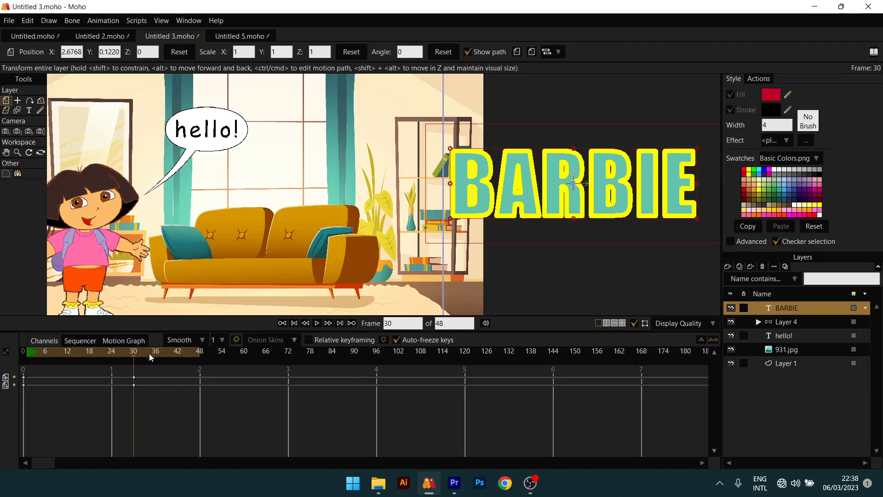
# At frame 36, move the "BARBIE" text above the sofa to about X 0.8724, Y 0.0173 and shrink it to a scale of about 0.7154.
pyautogui.moveTo(142, 351); pyautogui.dragTo(155, 352)
pyautogui.moveTo(688, 169); pyautogui.dragTo(432, 177)
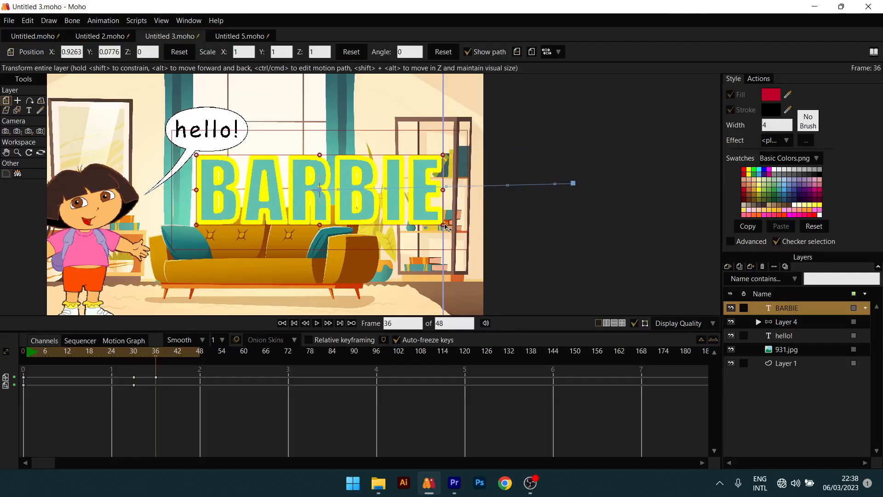
pyautogui.moveTo(444, 225); pyautogui.dragTo(455, 193)
# Play the whole animation from frame 0 to check the entrances of the balloon and the "BARBIE" text.
pyautogui.moveTo(103, 354); pyautogui.dragTo(23, 355)
pyautogui.press('space')
pyautogui.scroll(-3, 128, 241)
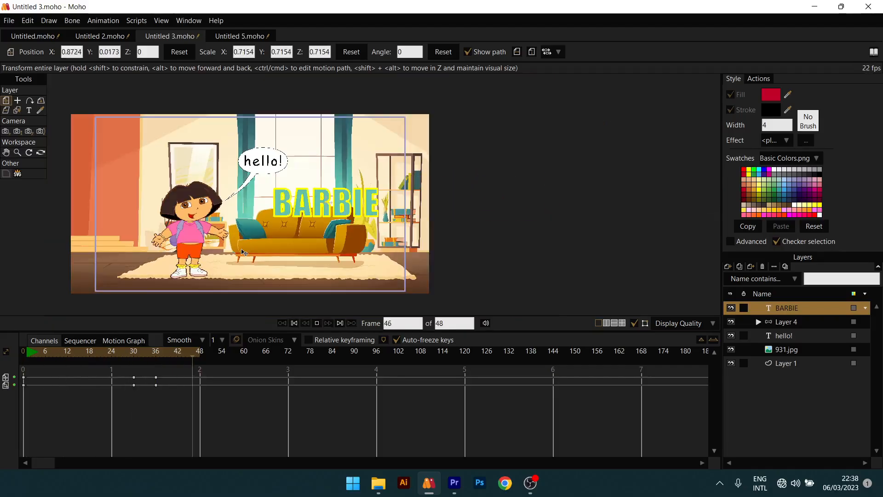
pyautogui.press('space')
pyautogui.press('space')
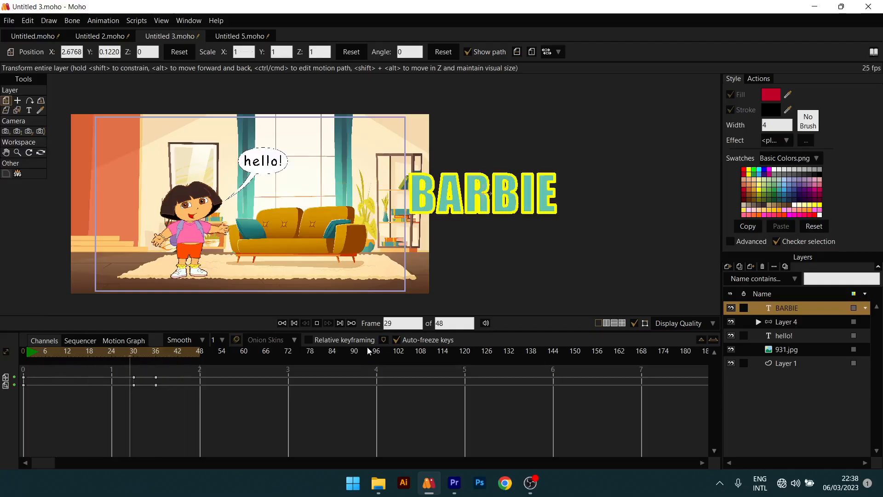
pyautogui.press('space')
pyautogui.scroll(-3, 361, 242)
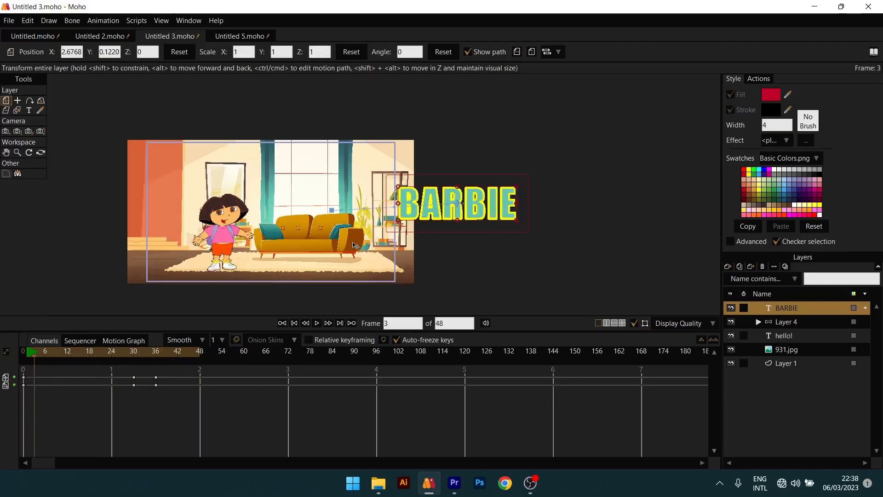
pyautogui.moveTo(329, 220); pyautogui.dragTo(361, 223)
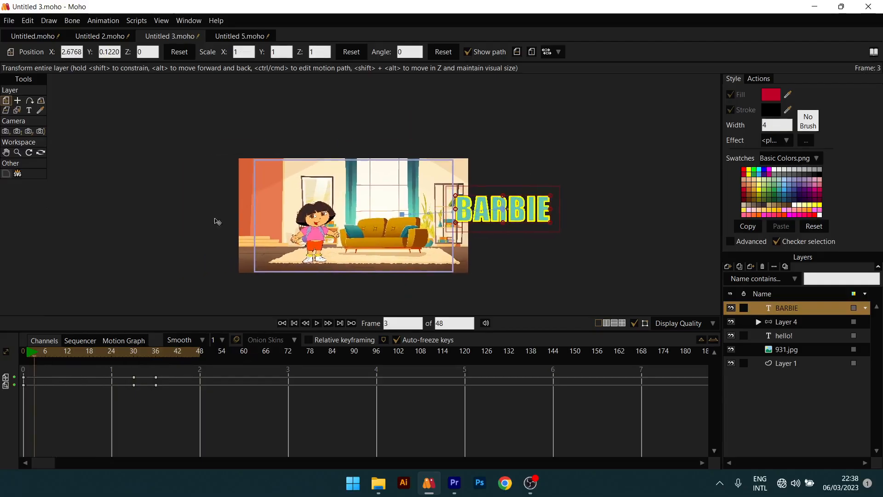
# Start an MP4 export of frames 1 to 48 and choose the Animation Class folder as the destination.
pyautogui.click(8, 21)
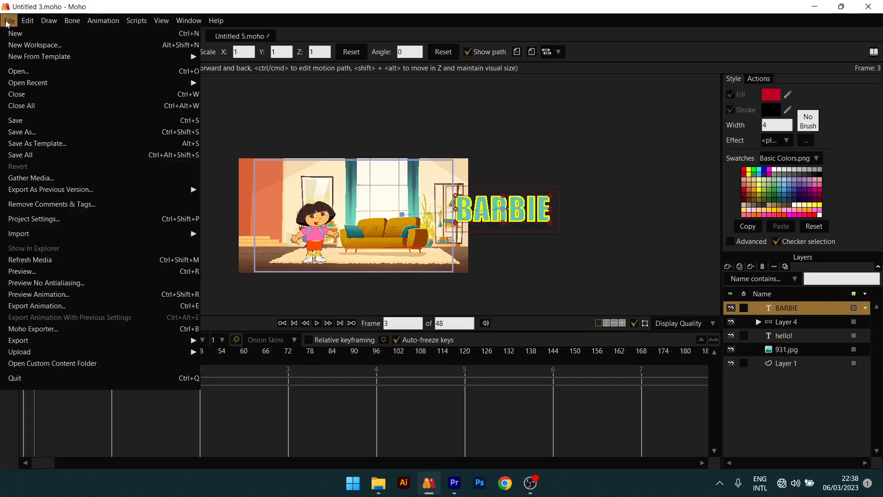
pyautogui.click(96, 307)
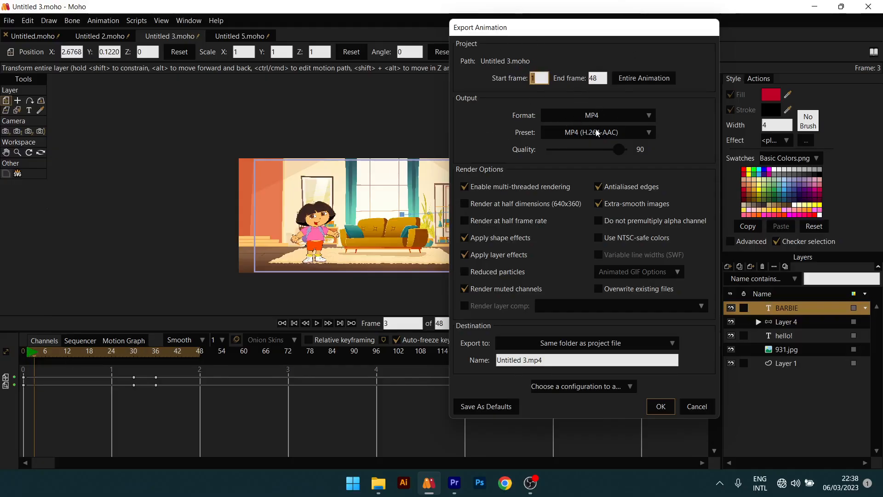
pyautogui.click(606, 344)
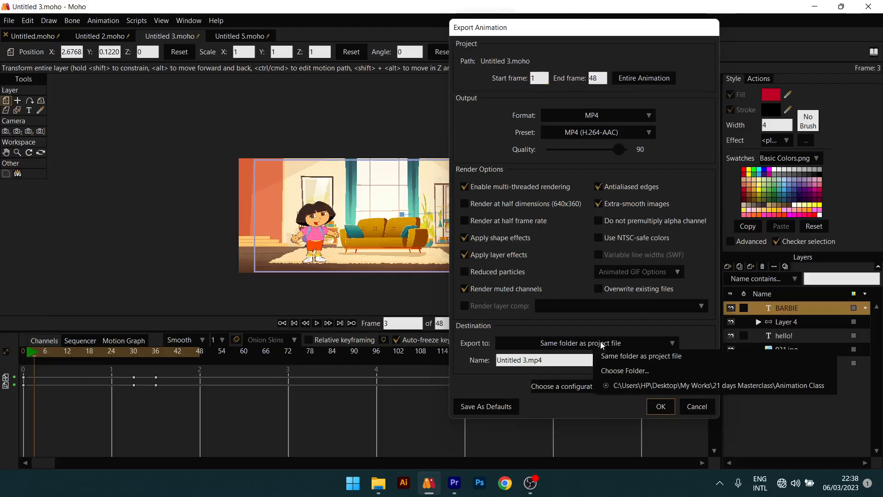
pyautogui.click(651, 374)
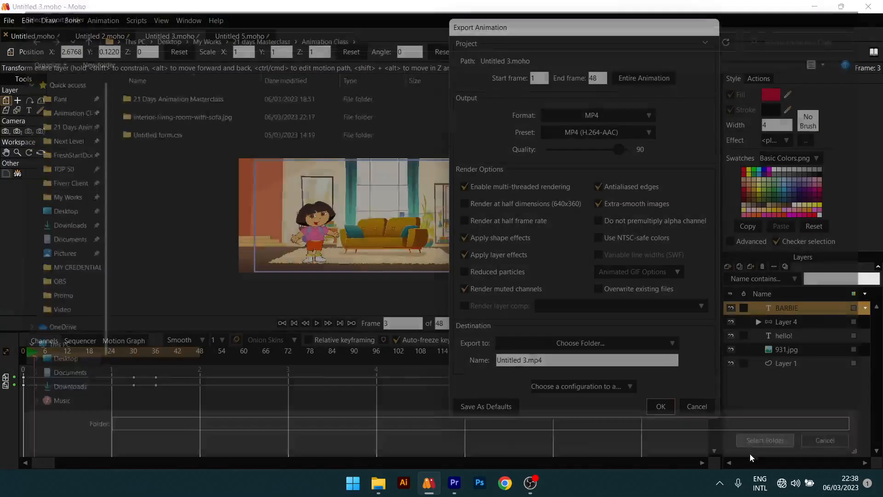
pyautogui.click(759, 452)
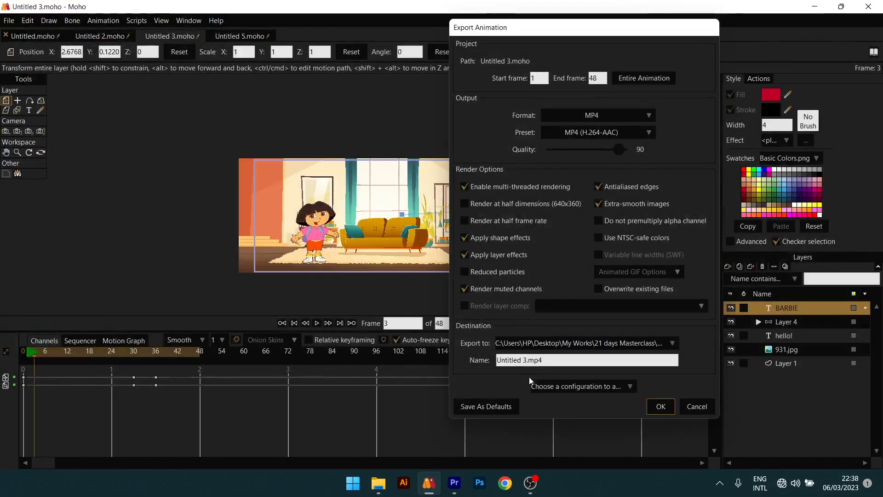
# Name the output file Barbie and export the animation.
pyautogui.click(548, 360)
pyautogui.write('bRB')
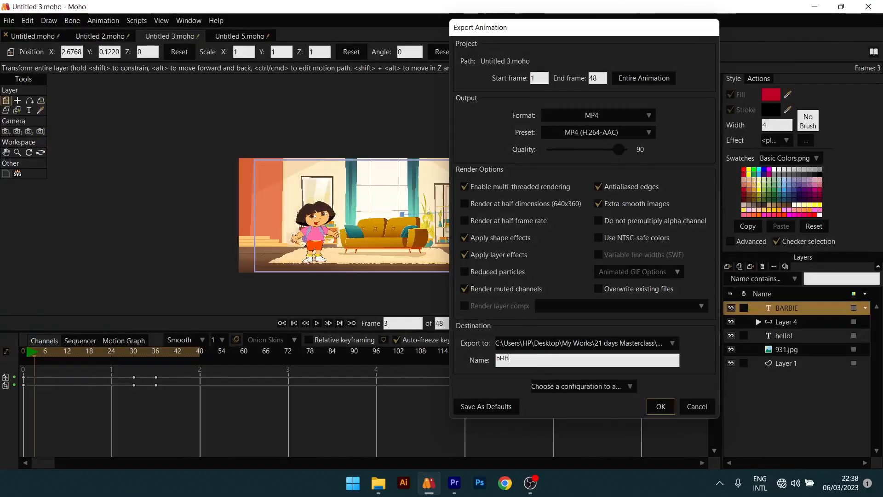
pyautogui.press('BackSpace')
pyautogui.press('BackSpace')
pyautogui.press('BackSpace')
pyautogui.write('Baieie')
pyautogui.click(658, 406)
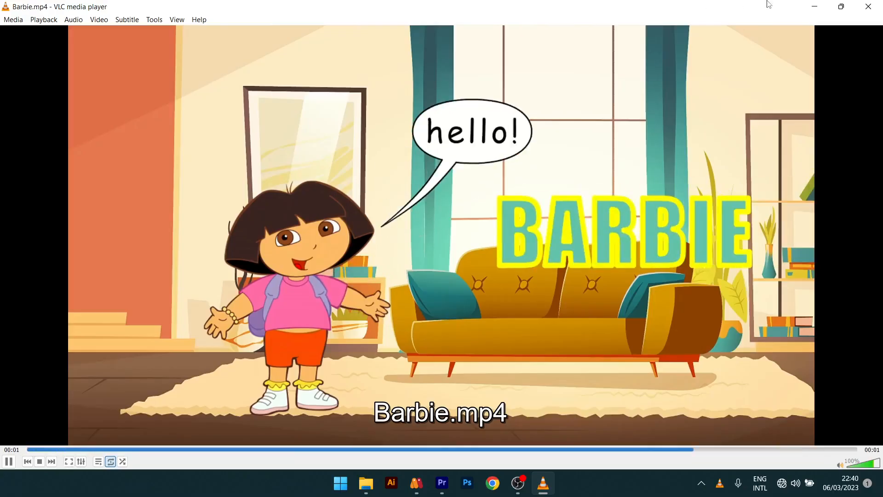
# Close the exported Barbie.mp4 video in VLC and return to the Moho scene.
pyautogui.click(868, 6)
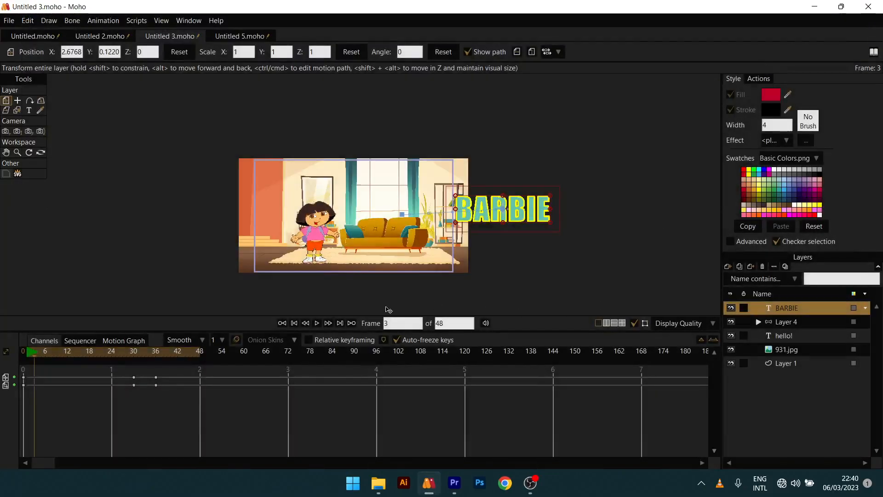
pyautogui.scroll(2, 371, 277)
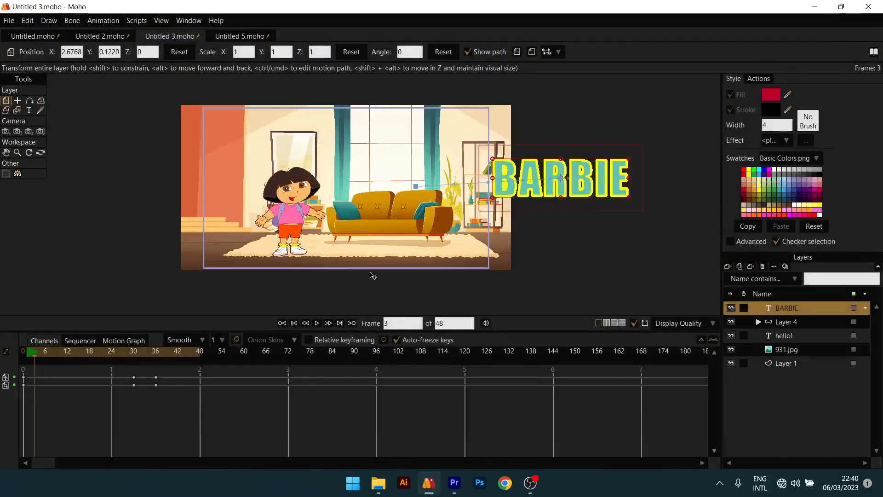
pyautogui.moveTo(373, 275); pyautogui.dragTo(391, 285)
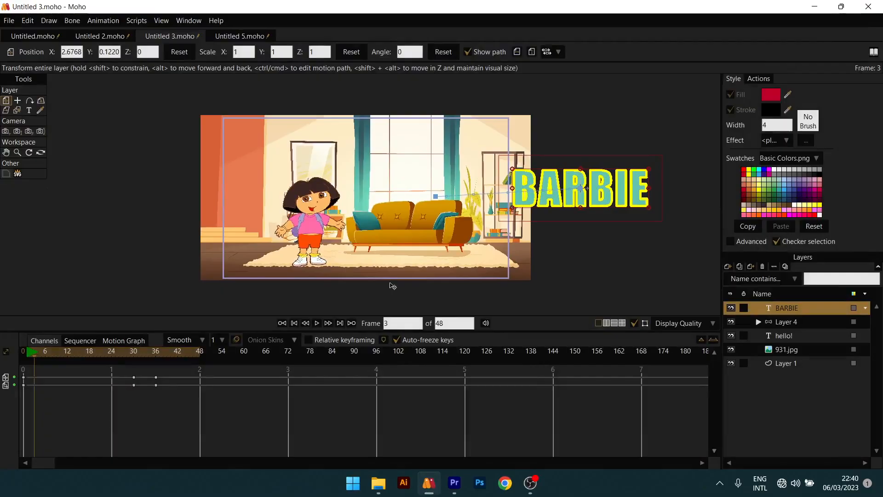